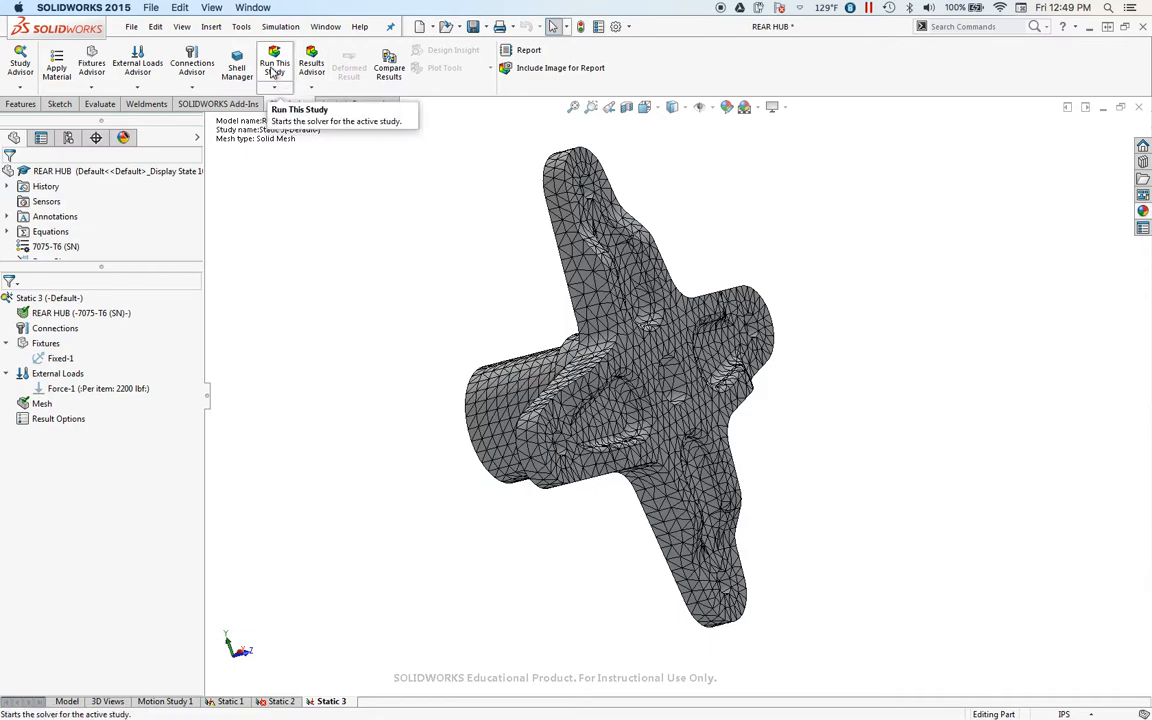
# Run the Static 3 study and inspect the deformed von Mises stress plot of the rear hub from both sides.
pyautogui.click(274, 66)
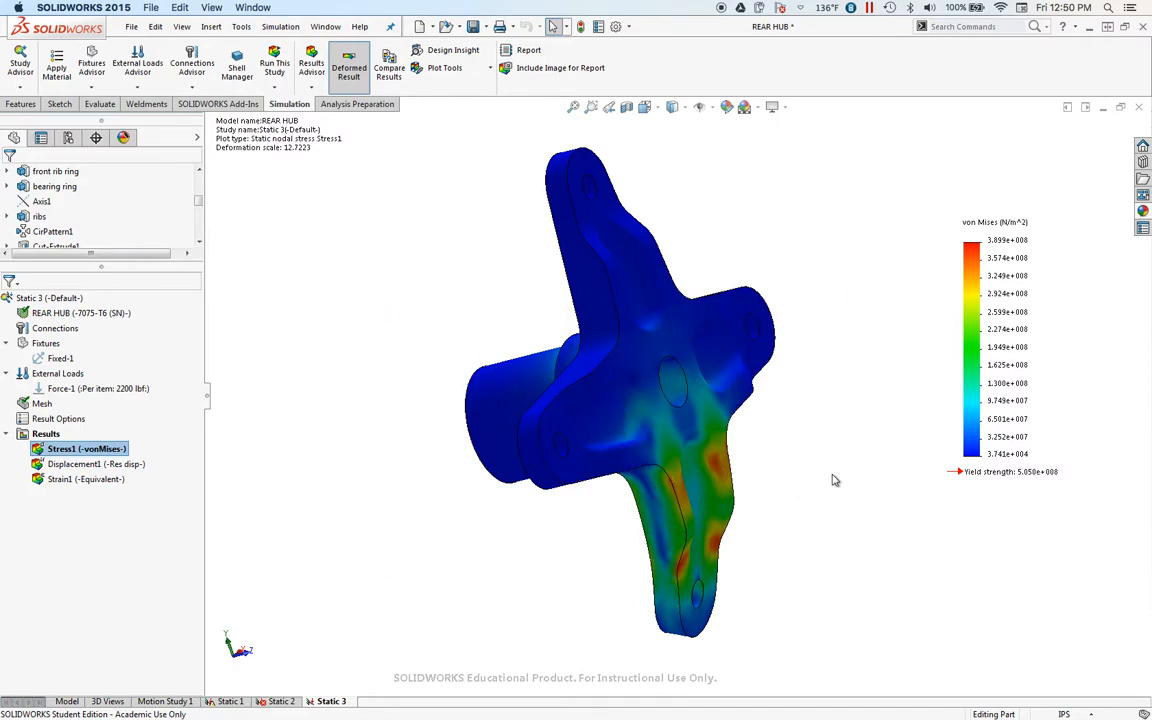
pyautogui.moveTo(836, 473); pyautogui.dragTo(589, 543, button='middle')
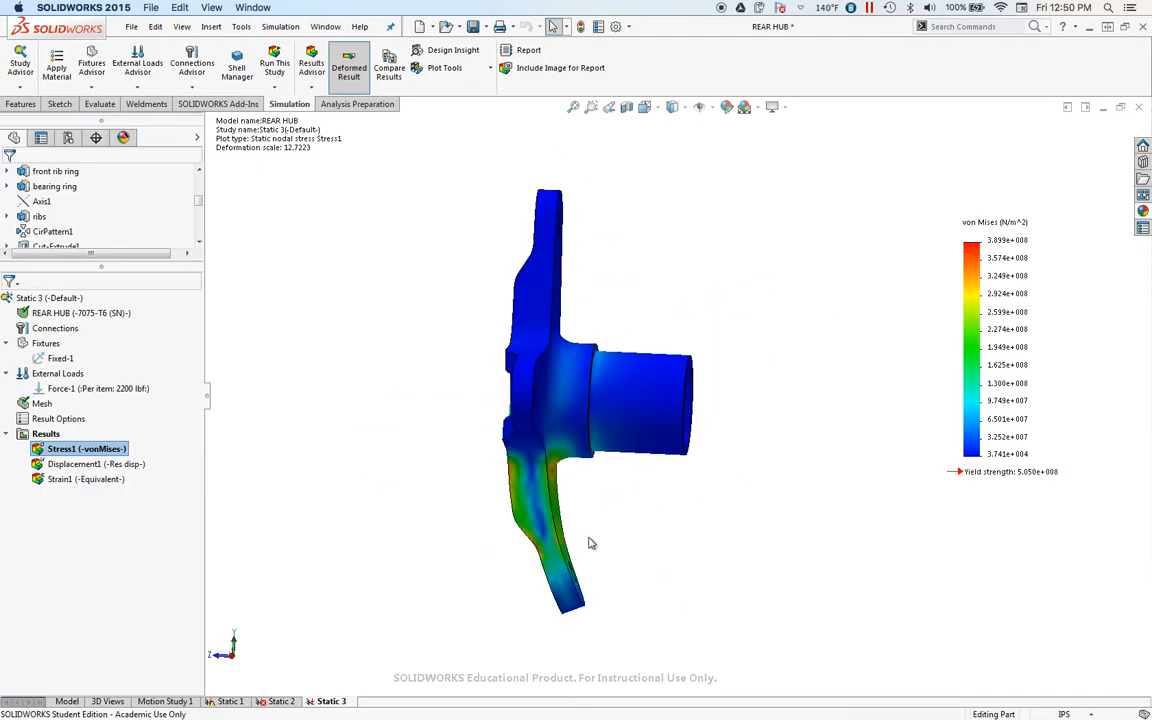
pyautogui.moveTo(651, 491); pyautogui.dragTo(838, 428, button='middle')
pyautogui.moveTo(766, 417)
pyautogui.mouseDown(button='middle')
pyautogui.moveTo(769, 442)
pyautogui.moveTo(761, 393)
pyautogui.moveTo(763, 405)
pyautogui.mouseUp(button='middle')
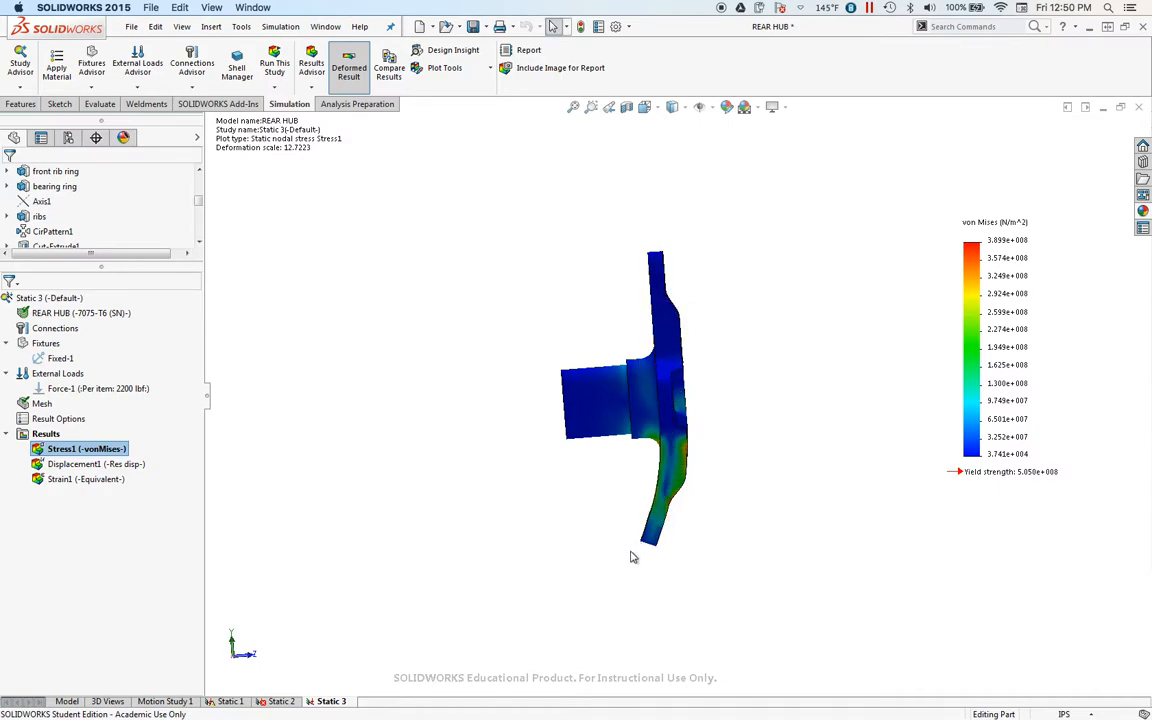
pyautogui.moveTo(770, 505); pyautogui.dragTo(471, 532, button='middle')
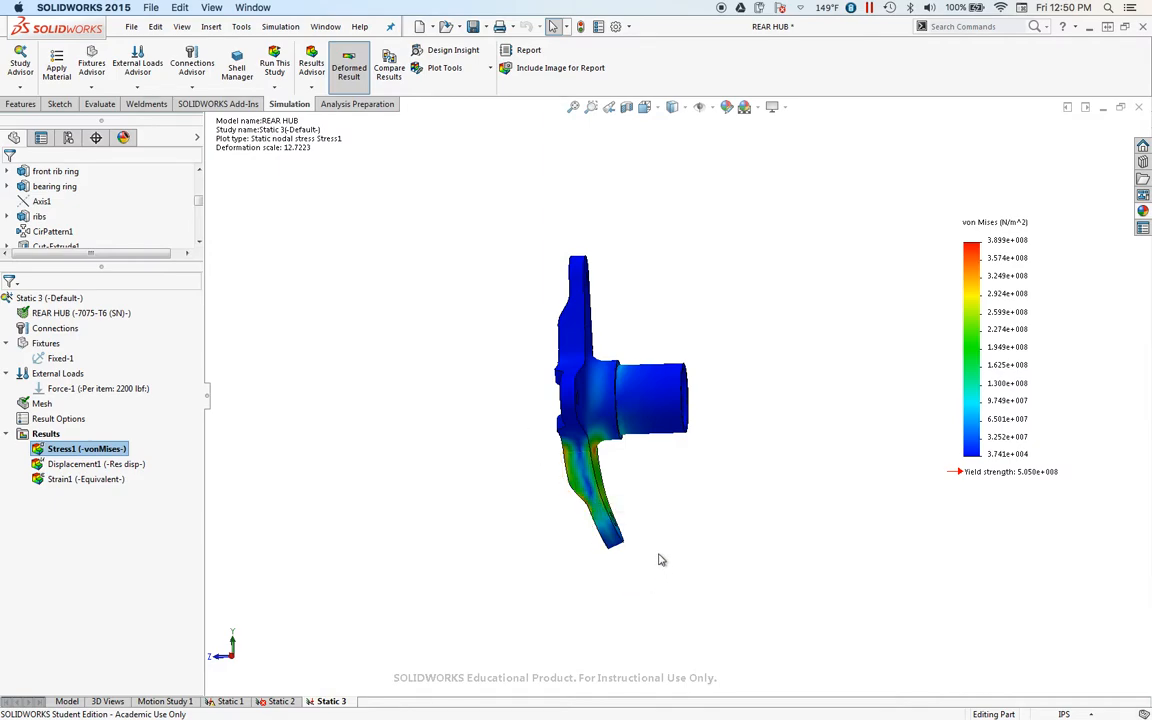
pyautogui.moveTo(657, 531); pyautogui.dragTo(928, 470, button='middle')
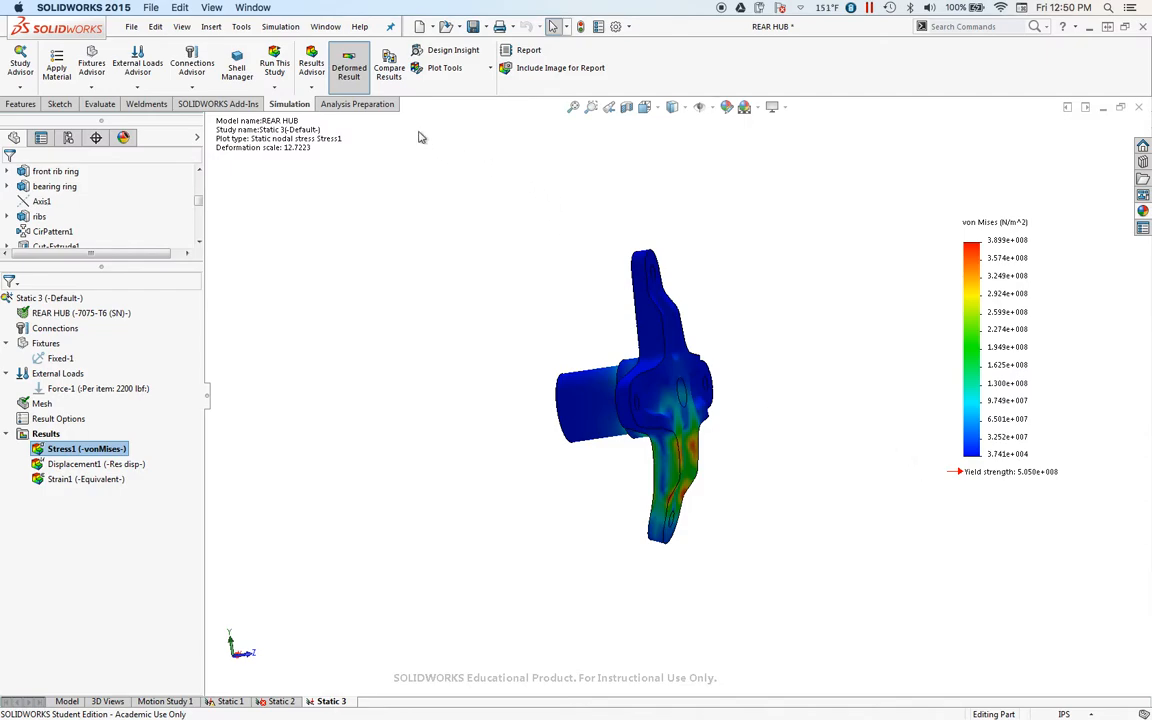
# Turn off the deformed shape in the von Mises stress plot and inspect the hub's front and side.
pyautogui.click(362, 85)
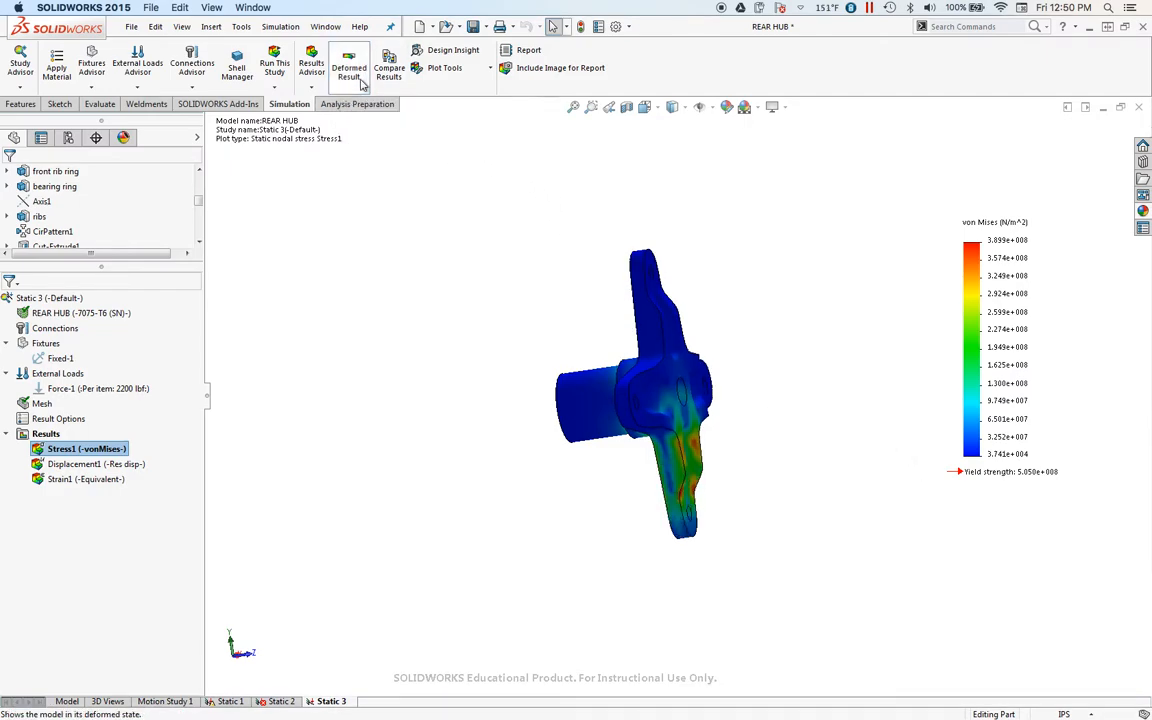
pyautogui.moveTo(789, 419); pyautogui.dragTo(557, 443, button='middle')
pyautogui.moveTo(470, 373); pyautogui.dragTo(566, 352, button='middle')
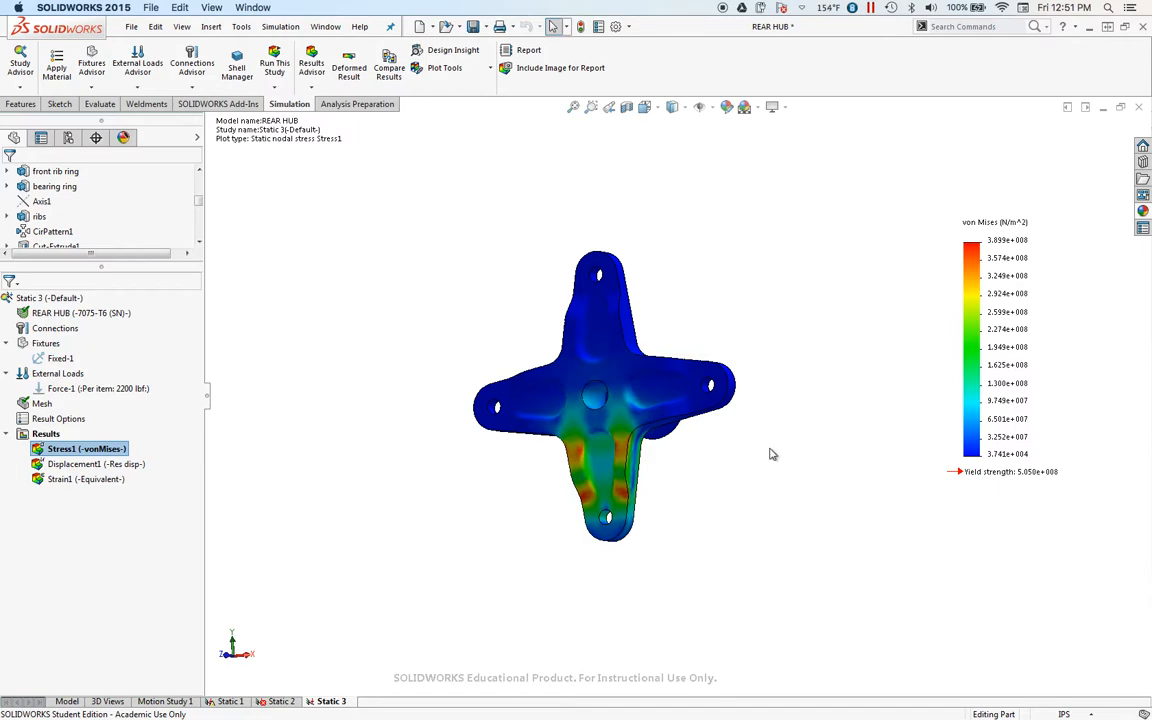
pyautogui.moveTo(758, 447); pyautogui.dragTo(681, 470, button='middle')
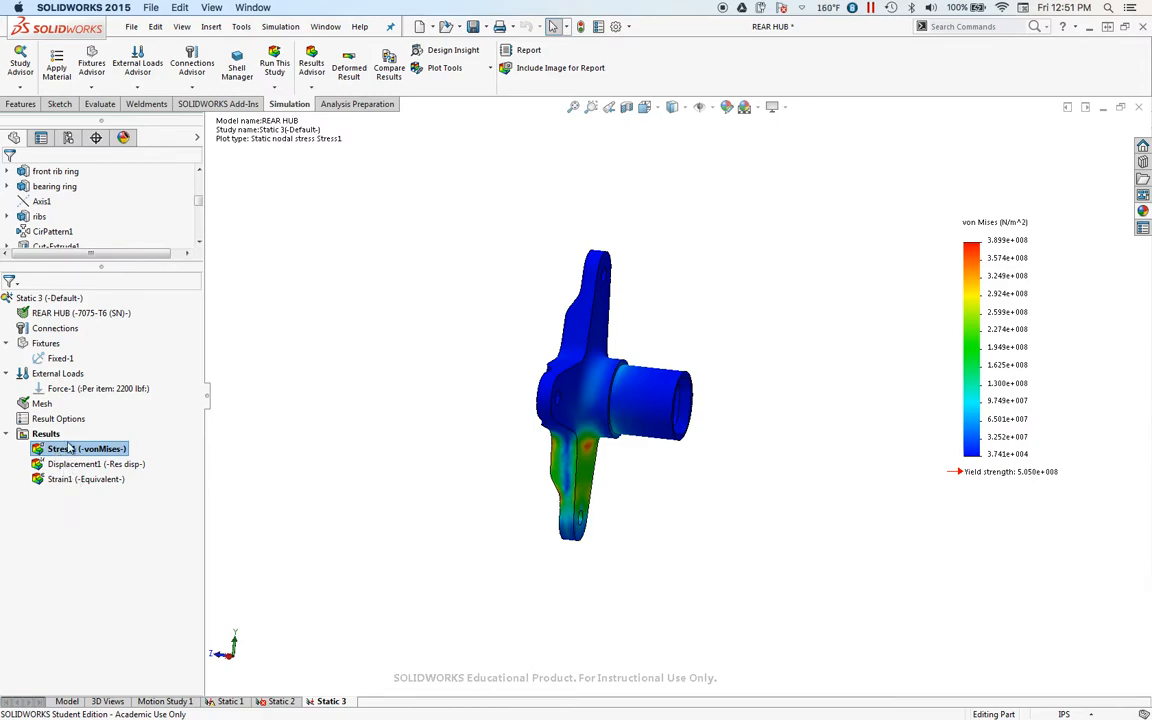
pyautogui.moveTo(393, 360); pyautogui.dragTo(540, 391, button='middle')
pyautogui.scroll(3, 600, 430)
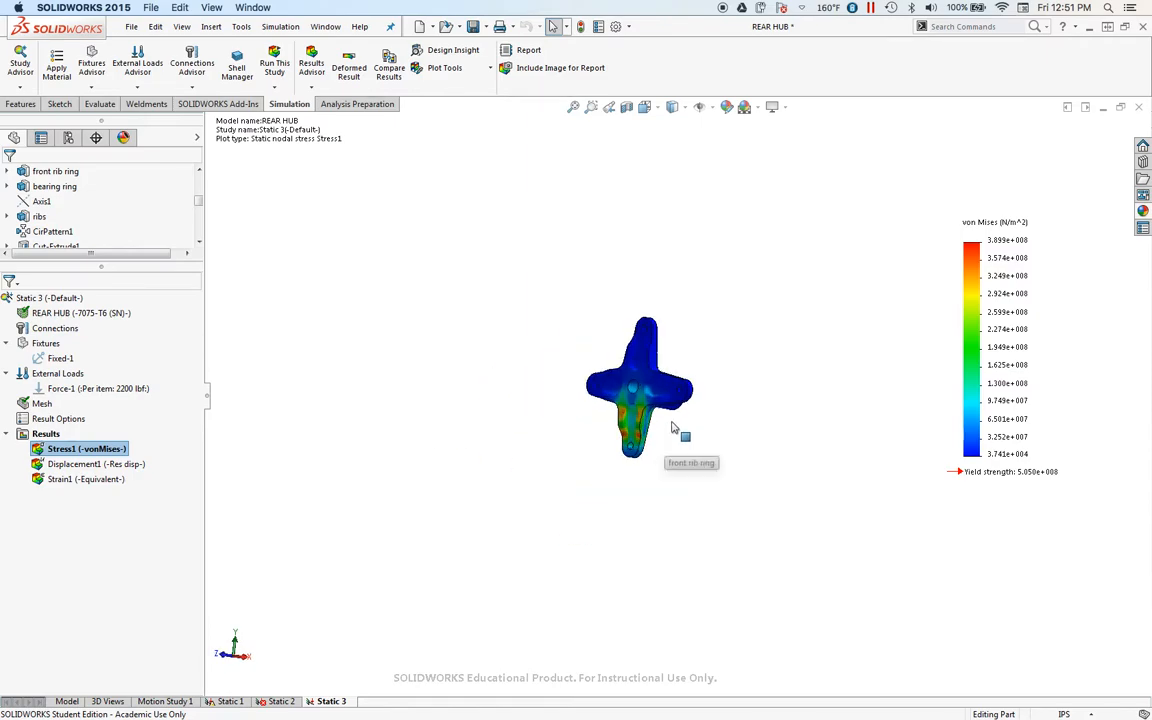
pyautogui.scroll(-5, 386, 476)
# Show the Displacement1 plot without the deformed shape and inspect the hub from the side and front.
pyautogui.doubleClick(92, 464)
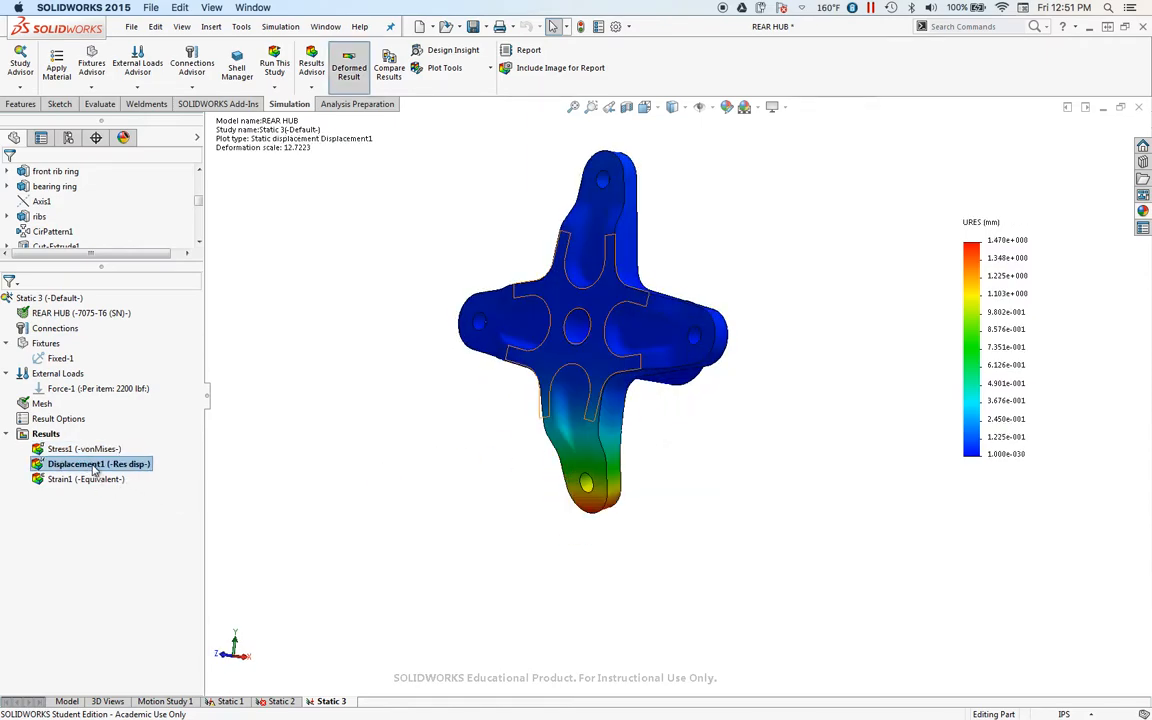
pyautogui.moveTo(640, 460); pyautogui.dragTo(705, 455, button='middle')
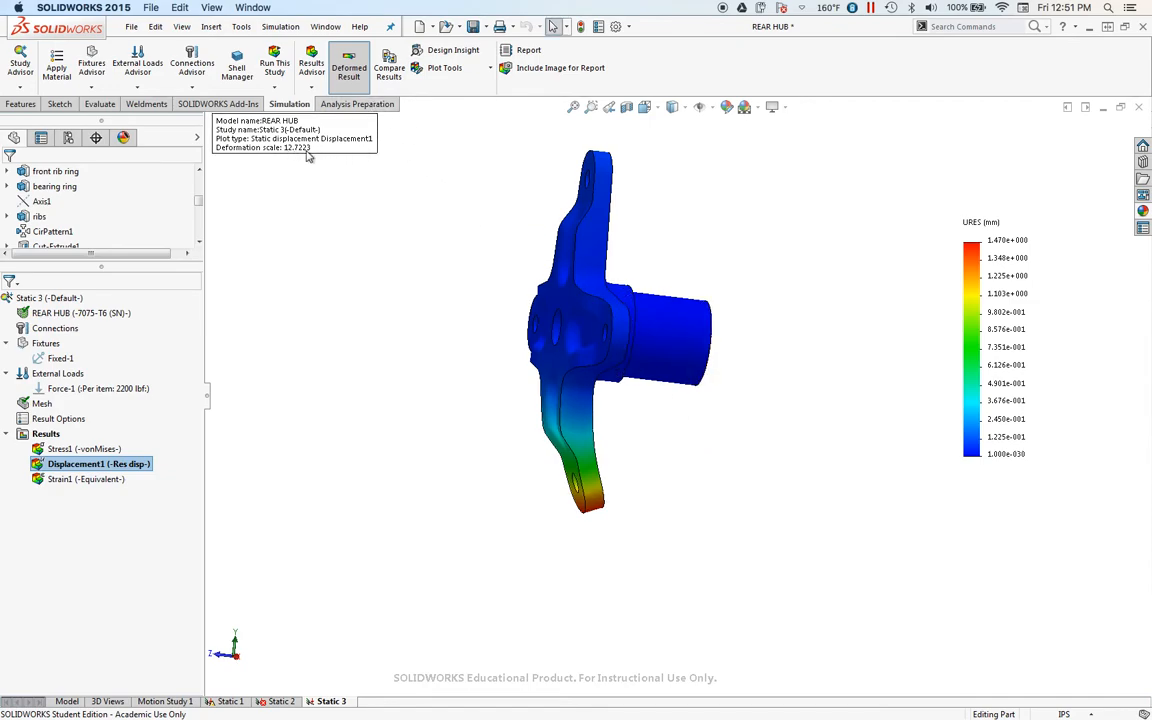
pyautogui.moveTo(498, 446)
pyautogui.mouseDown(button='middle')
pyautogui.moveTo(590, 435)
pyautogui.moveTo(480, 250)
pyautogui.mouseUp(button='middle')
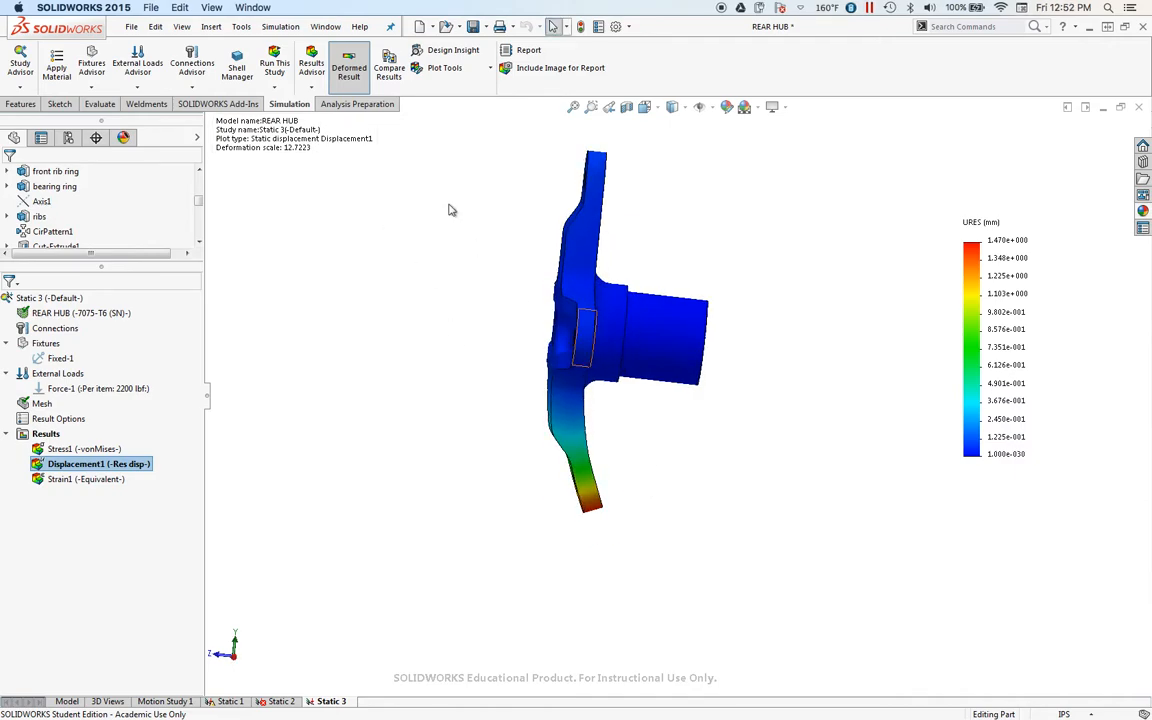
pyautogui.click(349, 80)
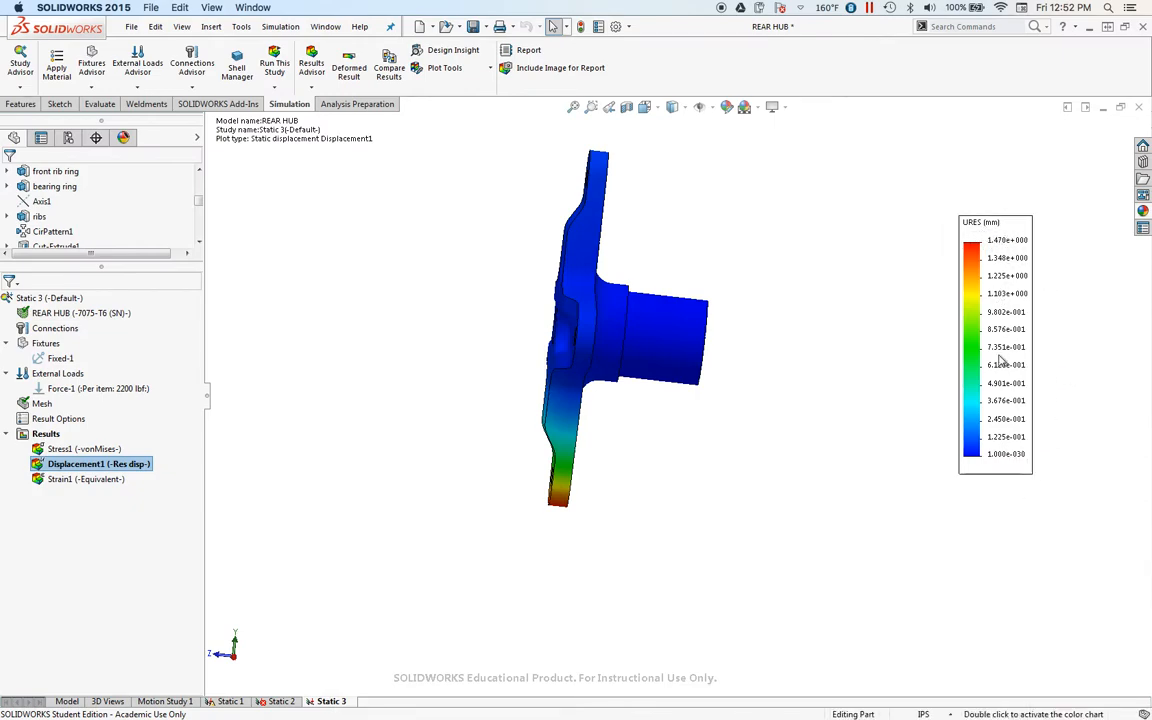
pyautogui.hotkey('ctrl', '1')
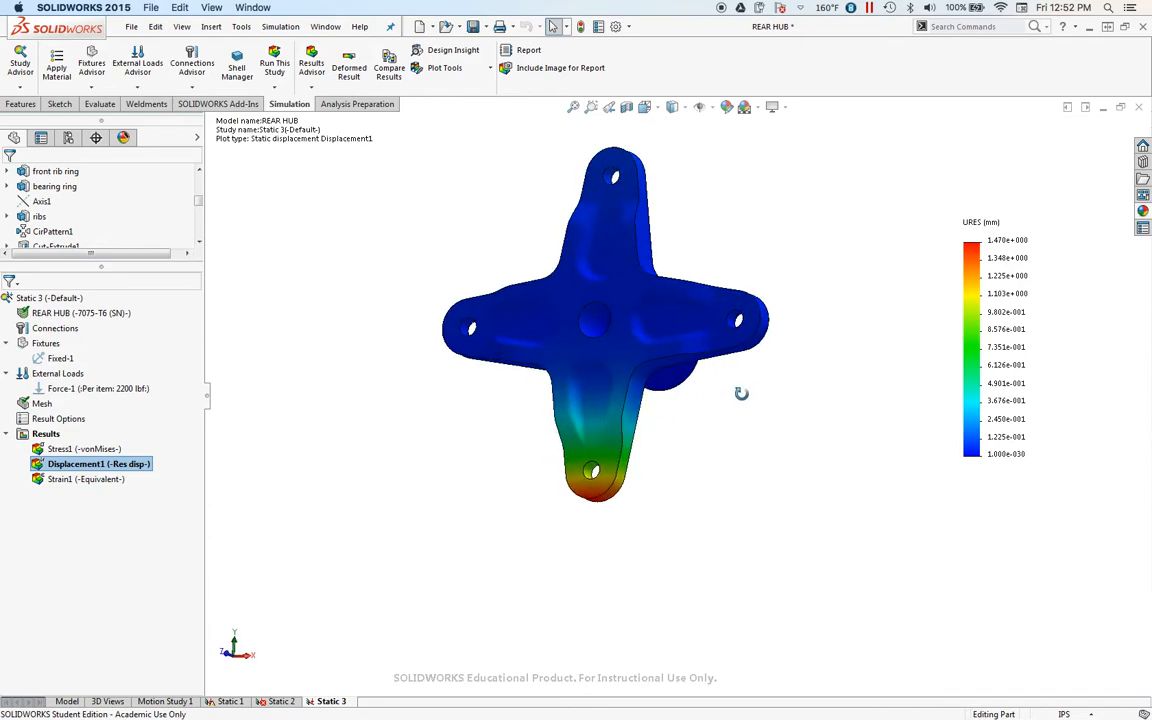
pyautogui.moveTo(693, 303); pyautogui.dragTo(756, 319, button='middle')
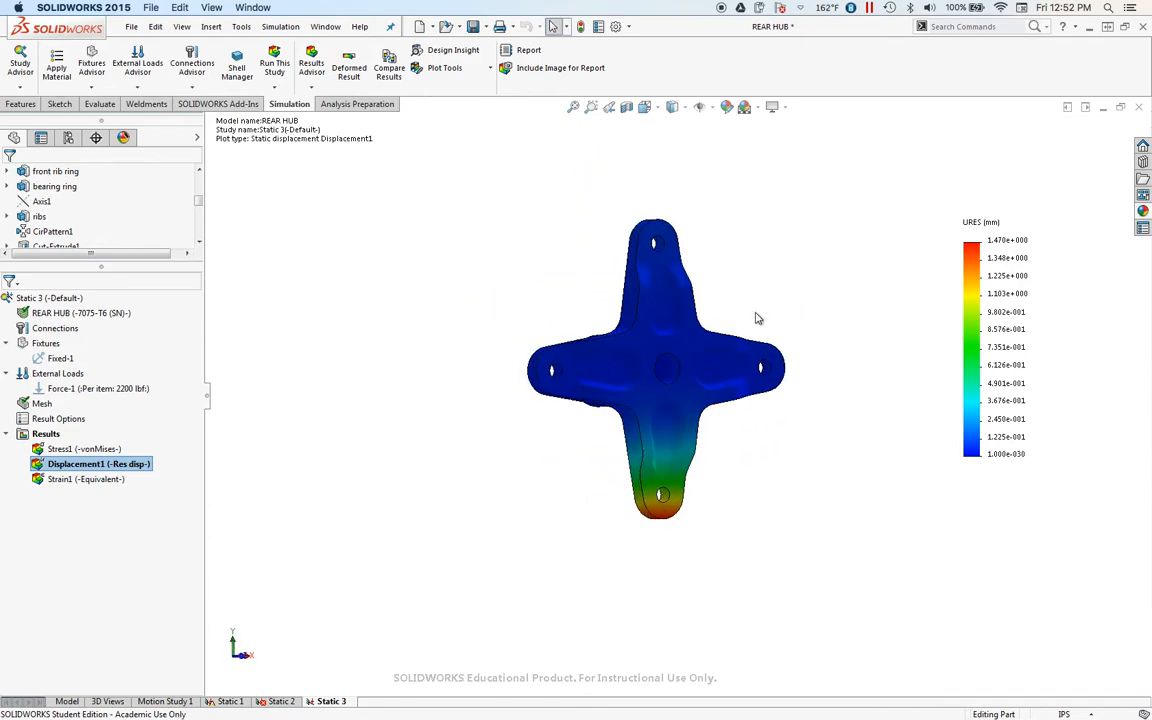
# Show the Strain1 plot without the deformed shape and inspect the loaded arm from the side.
pyautogui.doubleClick(59, 481)
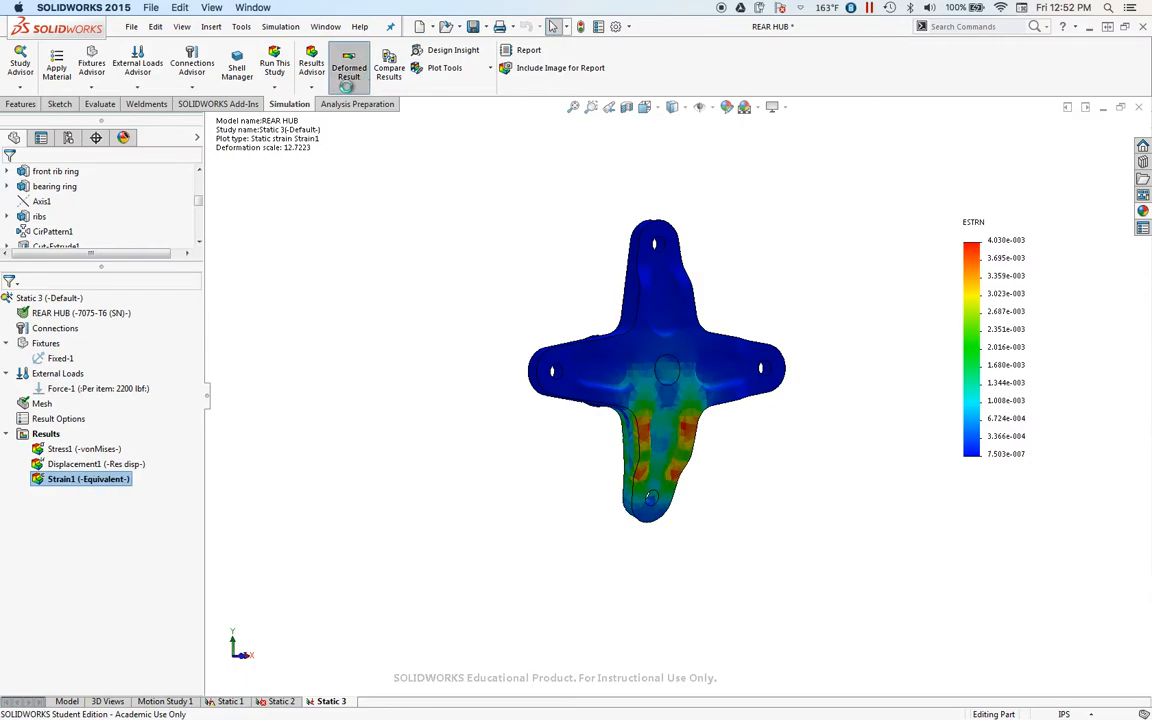
pyautogui.click(349, 68)
pyautogui.moveTo(465, 380); pyautogui.dragTo(627, 437, button='middle')
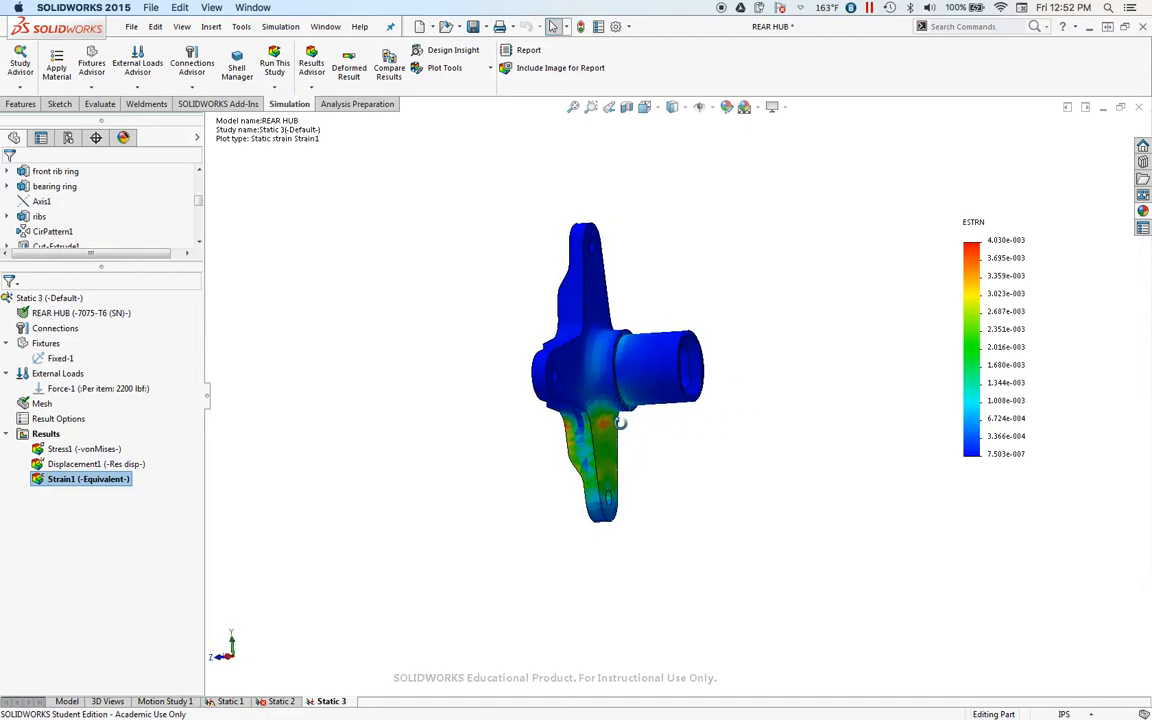
pyautogui.scroll(2, 700, 400)
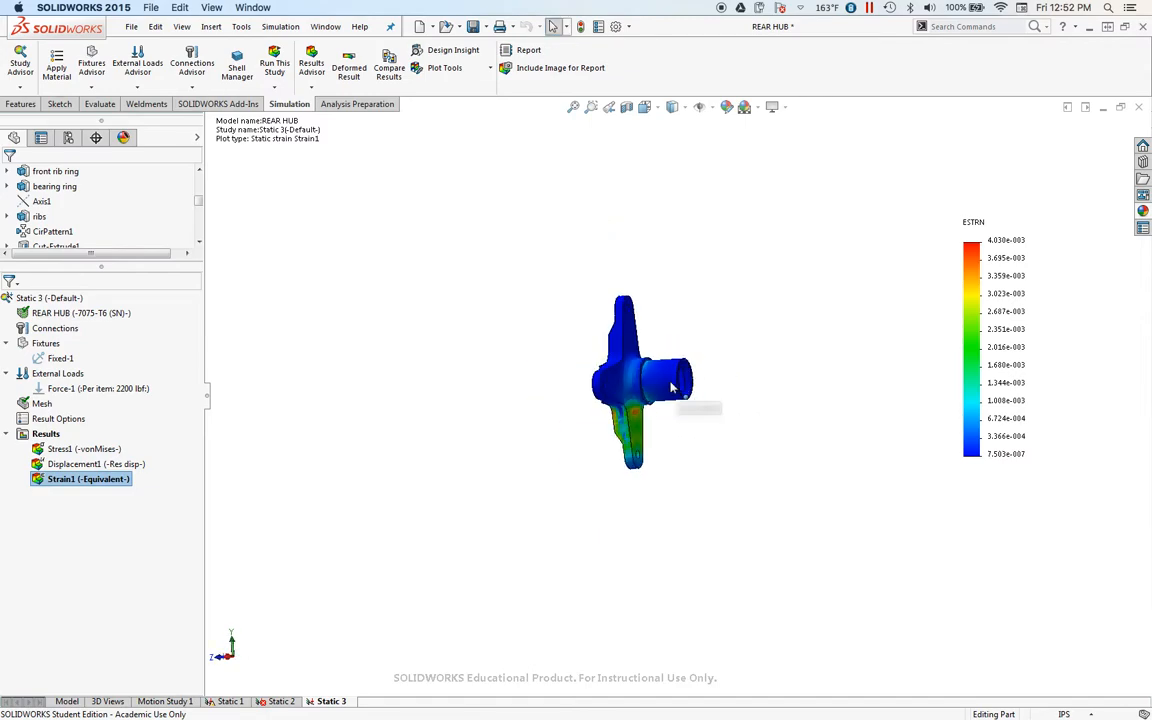
pyautogui.scroll(-4, 660, 420)
# Bring back the Stress1 von Mises plot and overlay the mesh on it.
pyautogui.click(52, 451)
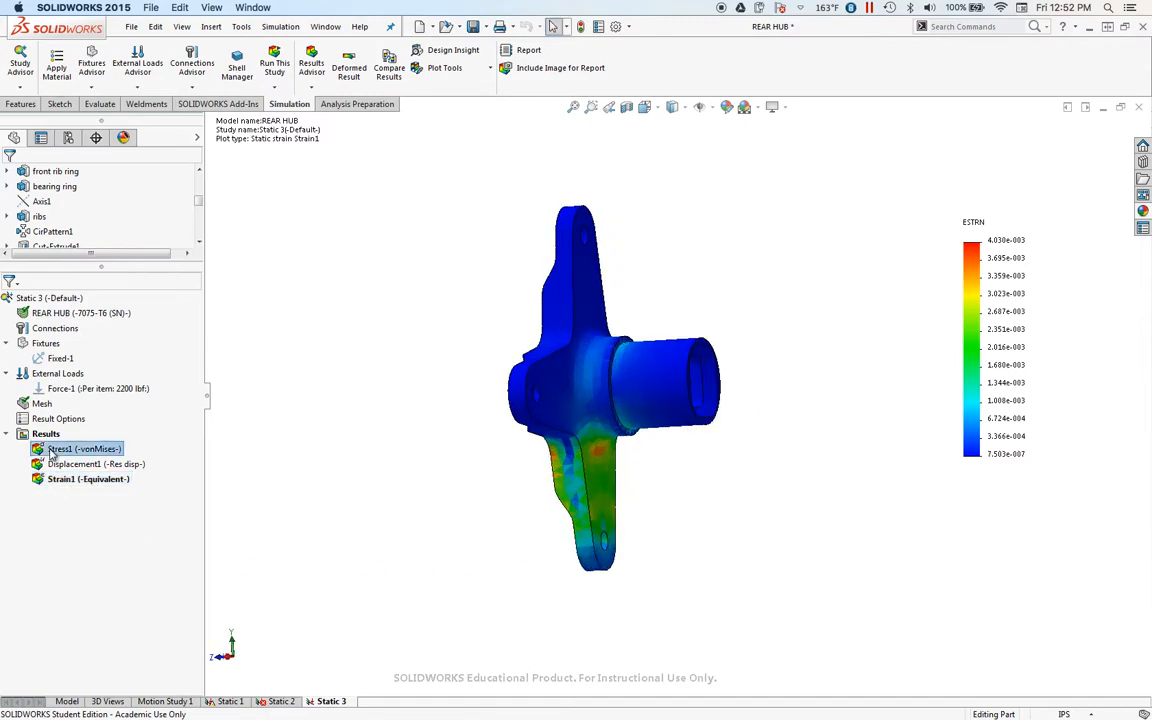
pyautogui.click(64, 465)
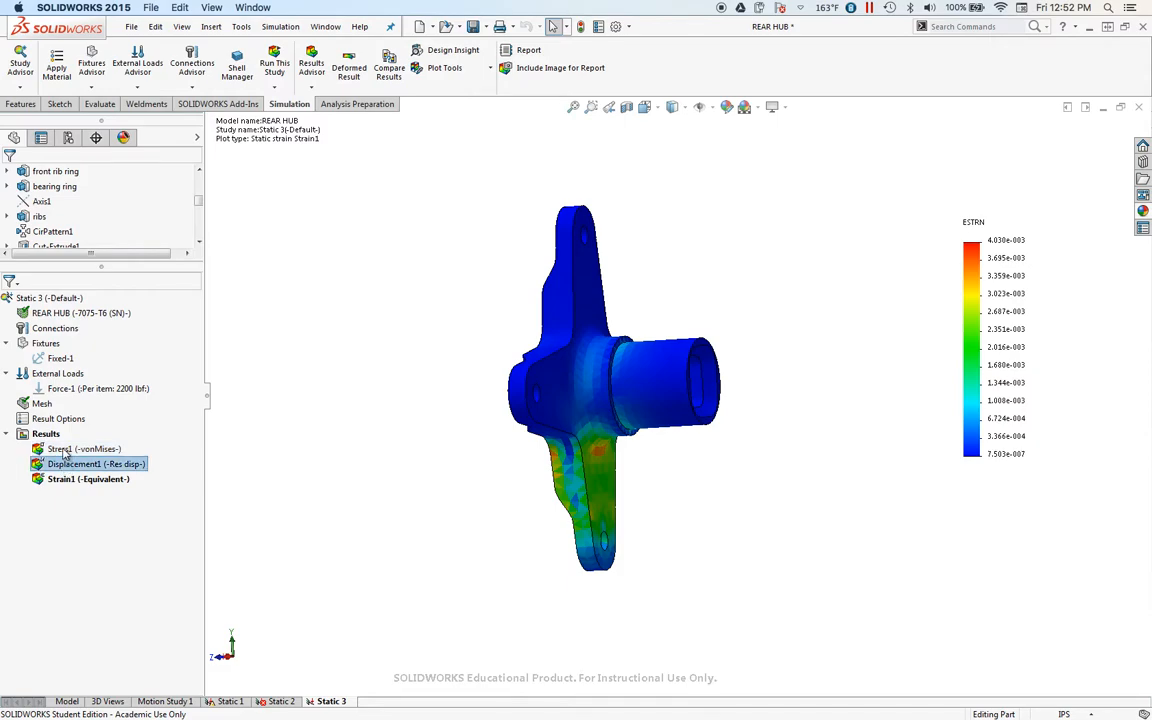
pyautogui.doubleClick(59, 450)
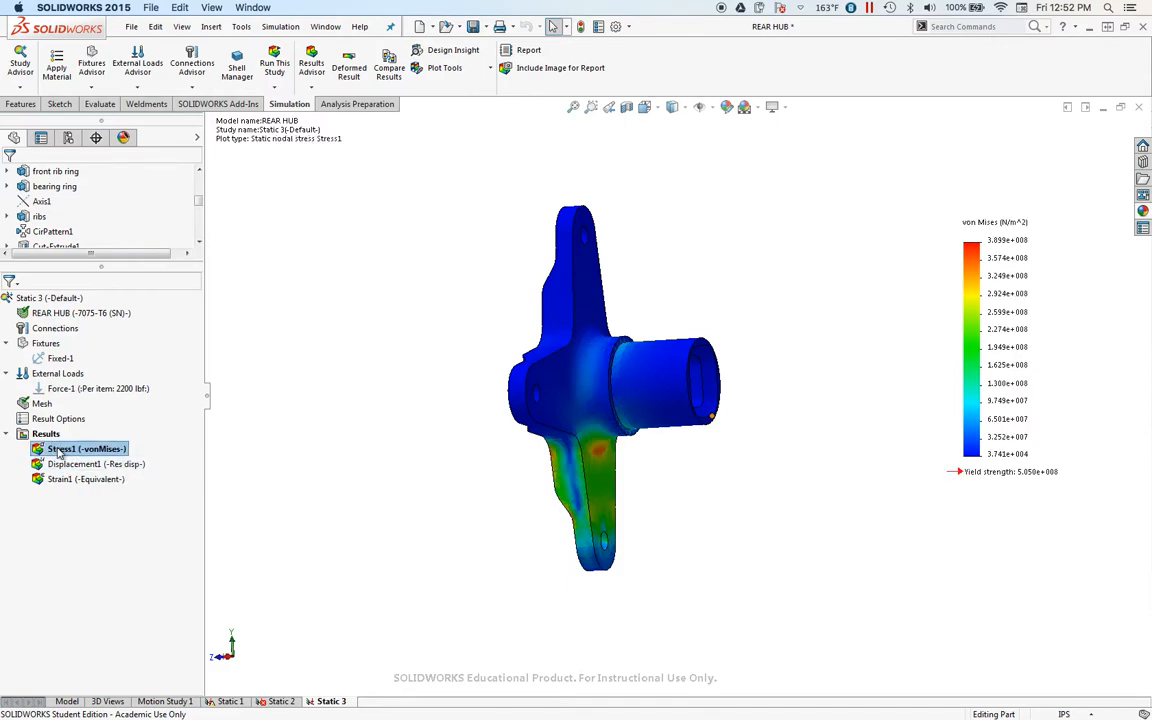
pyautogui.moveTo(779, 499); pyautogui.dragTo(722, 470, button='middle')
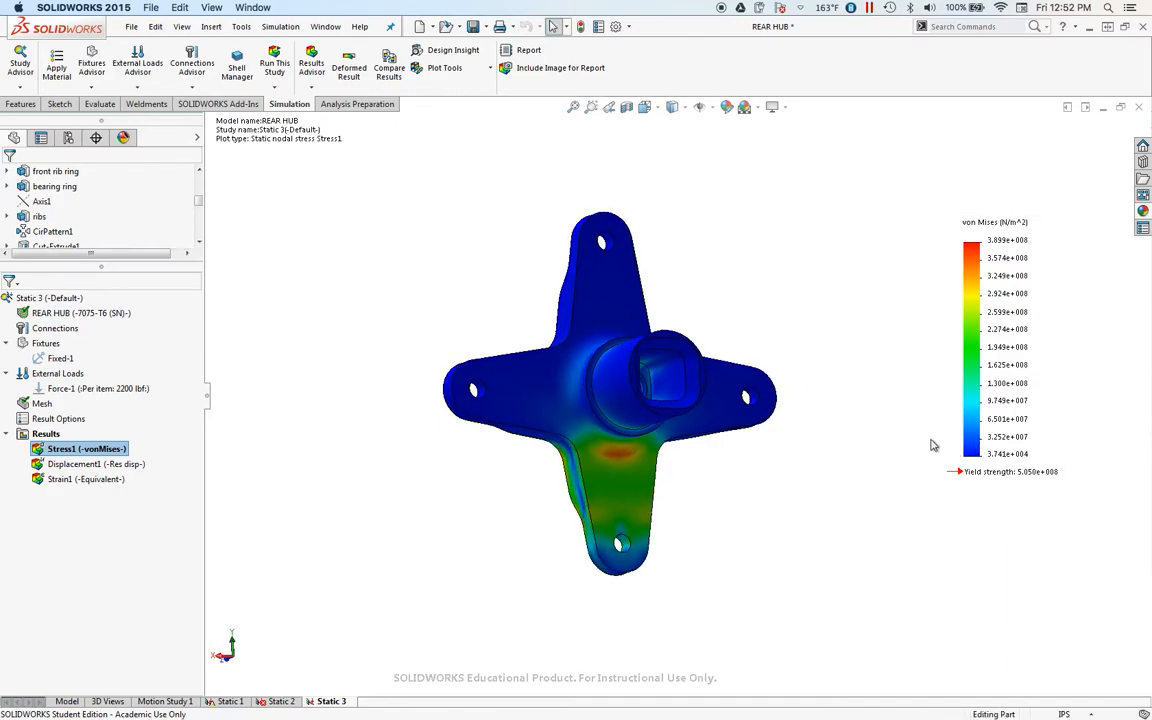
pyautogui.rightClick(972, 348)
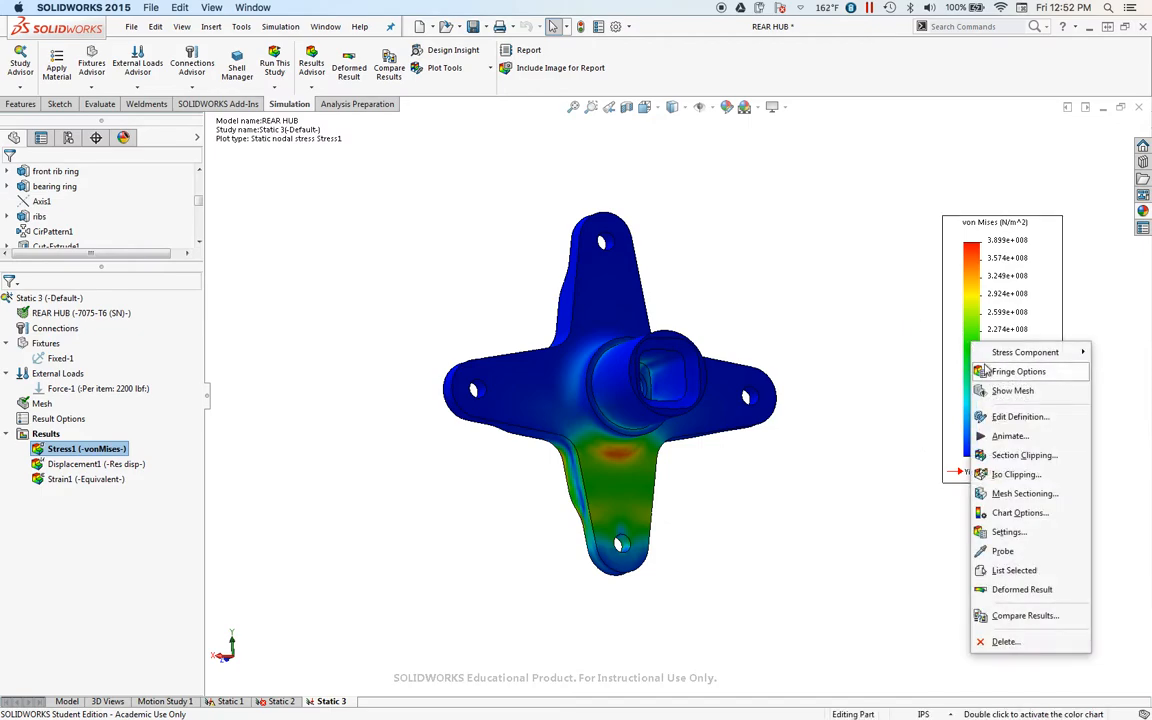
pyautogui.click(1010, 391)
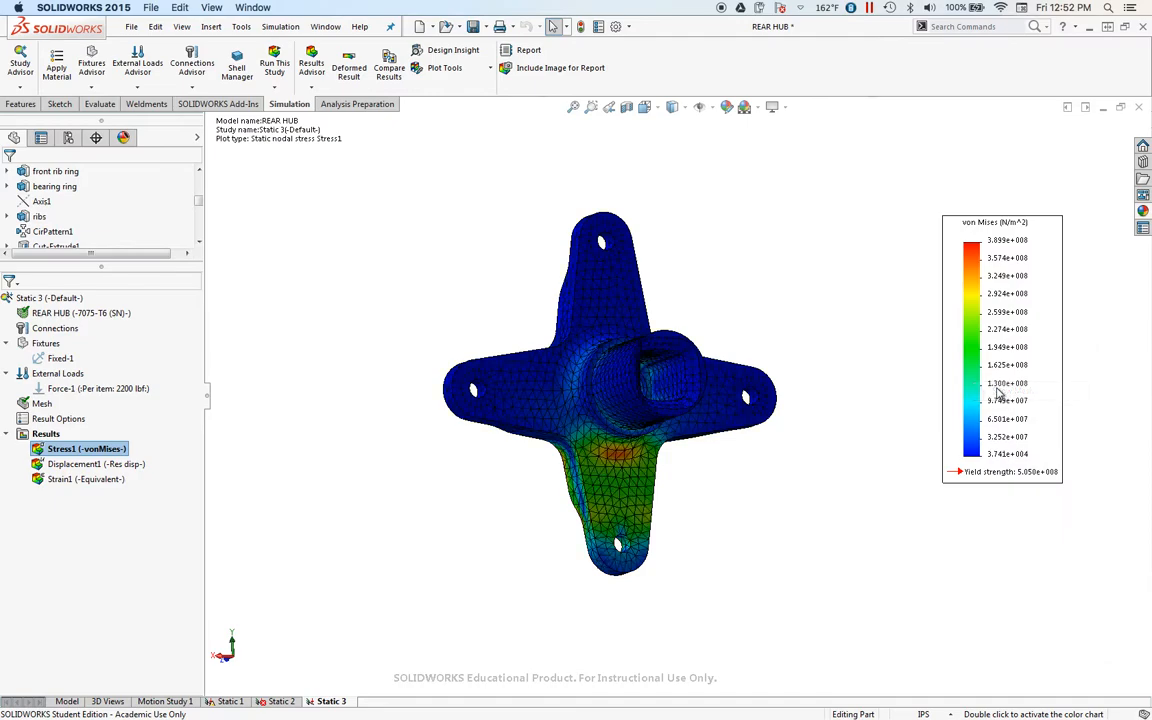
# Examine the mesh elements across the high-stress area at the fillet between the hub's cylinder and the loaded arm.
pyautogui.moveTo(550, 485); pyautogui.dragTo(668, 421, button='middle')
pyautogui.scroll(-10, 668, 421)
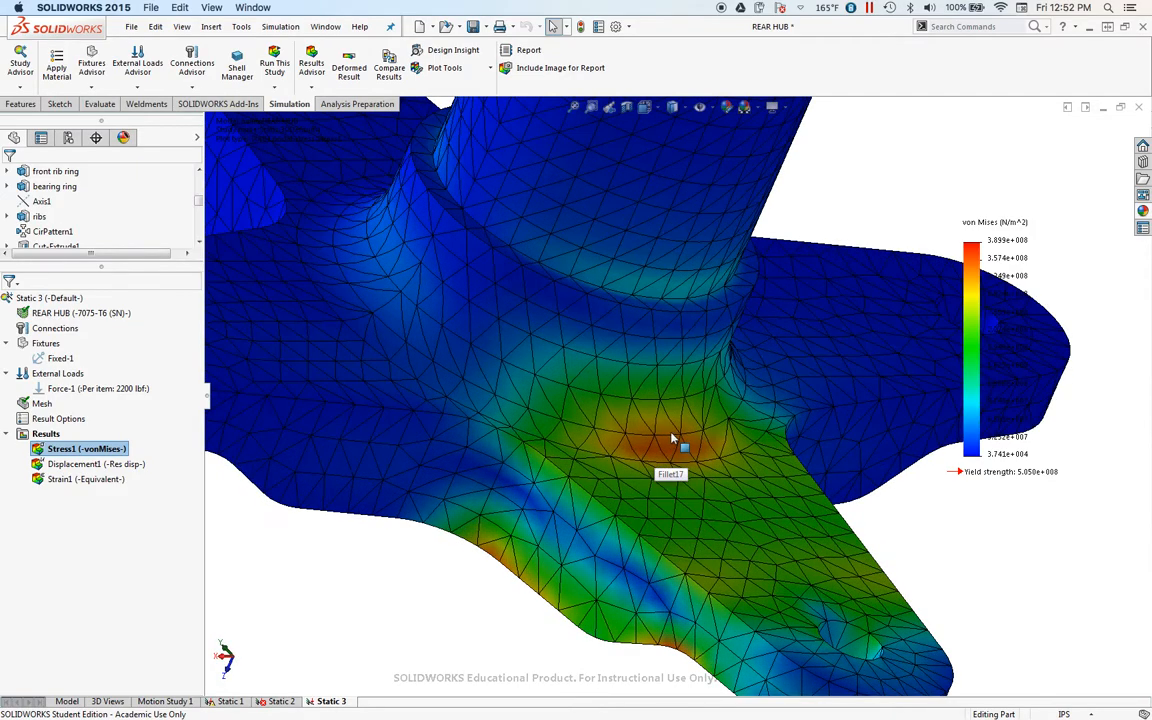
pyautogui.scroll(-8, 665, 442)
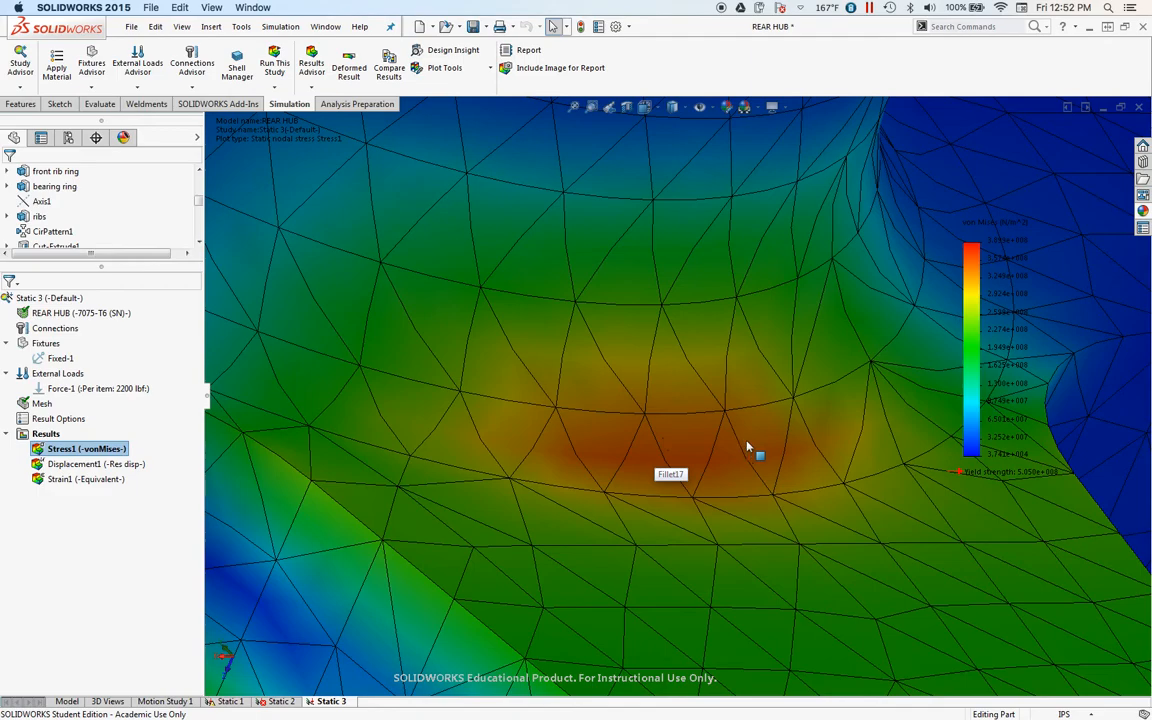
pyautogui.moveTo(729, 416); pyautogui.dragTo(697, 463, button='middle')
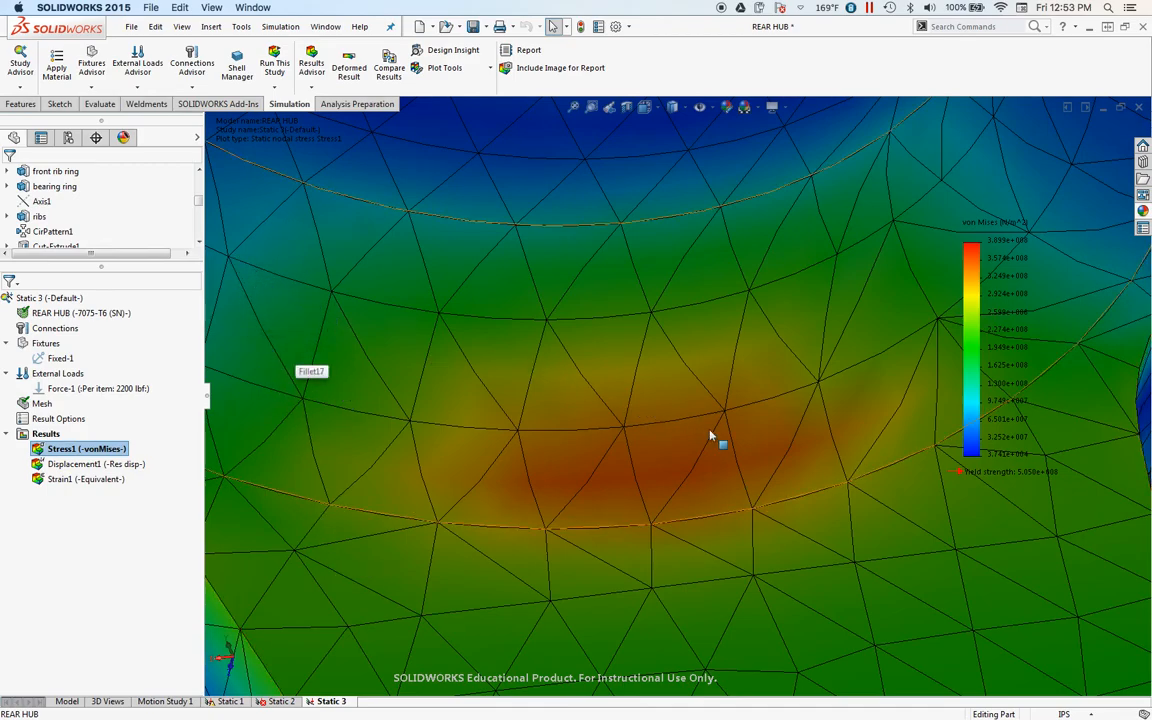
pyautogui.scroll(5, 727, 466)
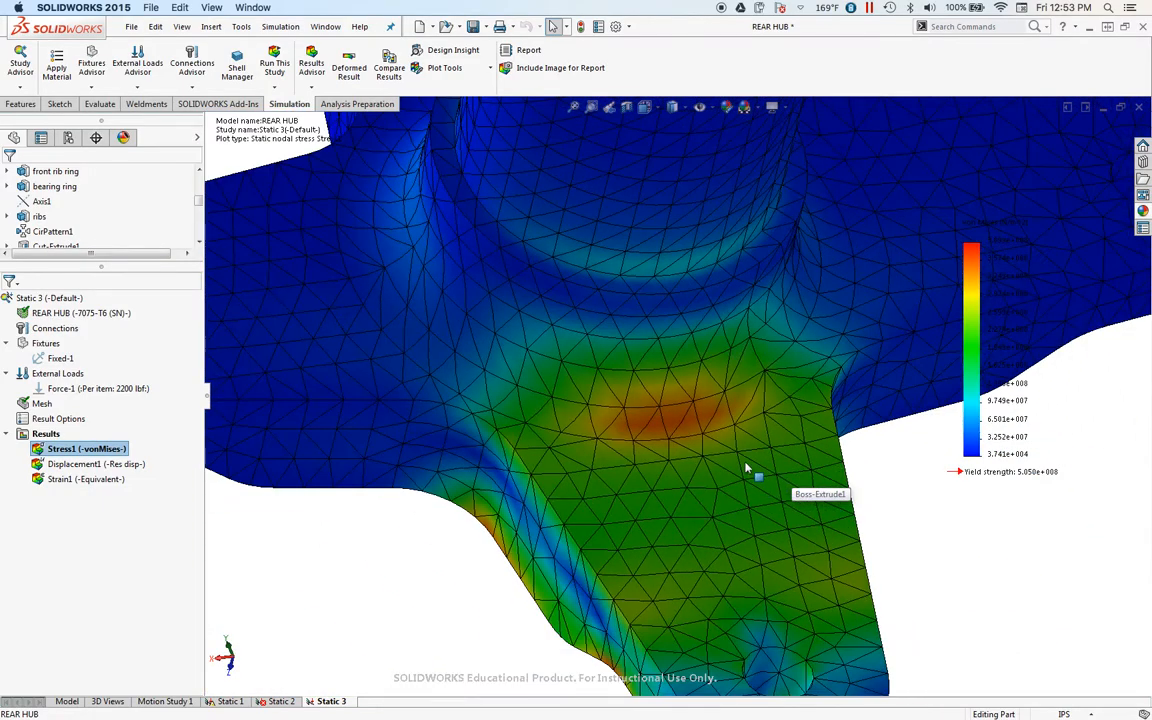
pyautogui.moveTo(745, 467); pyautogui.dragTo(725, 430, button='middle')
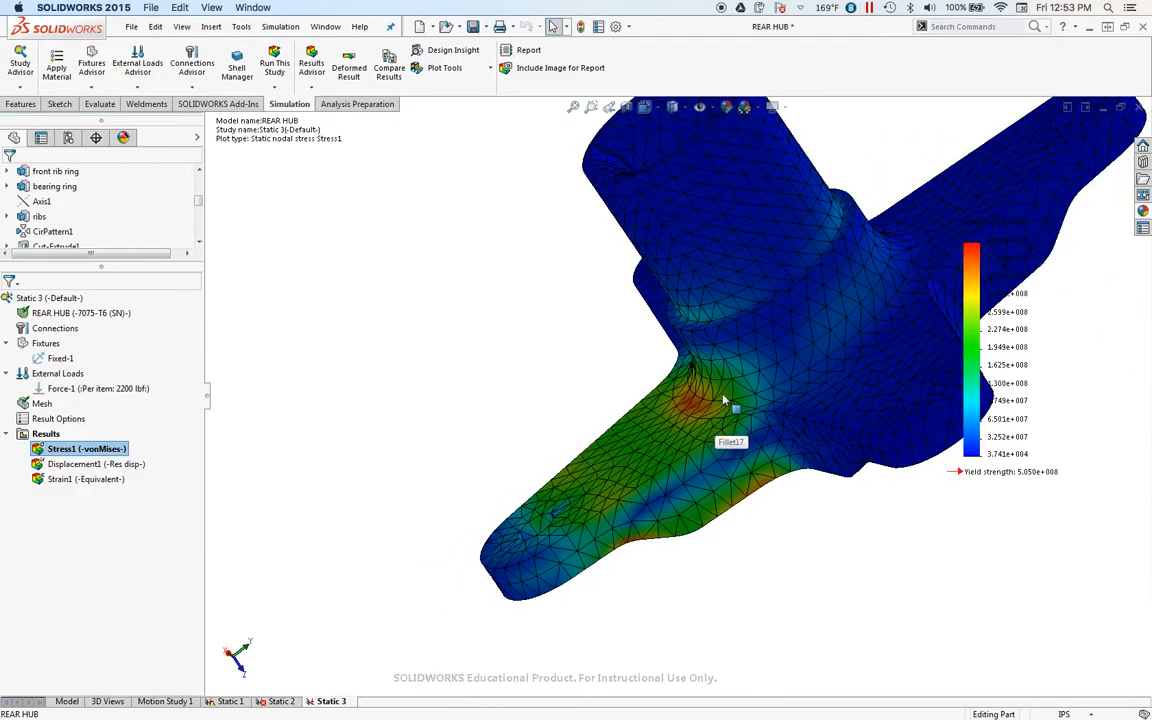
pyautogui.scroll(-4, 700, 405)
pyautogui.scroll(-5, 700, 415)
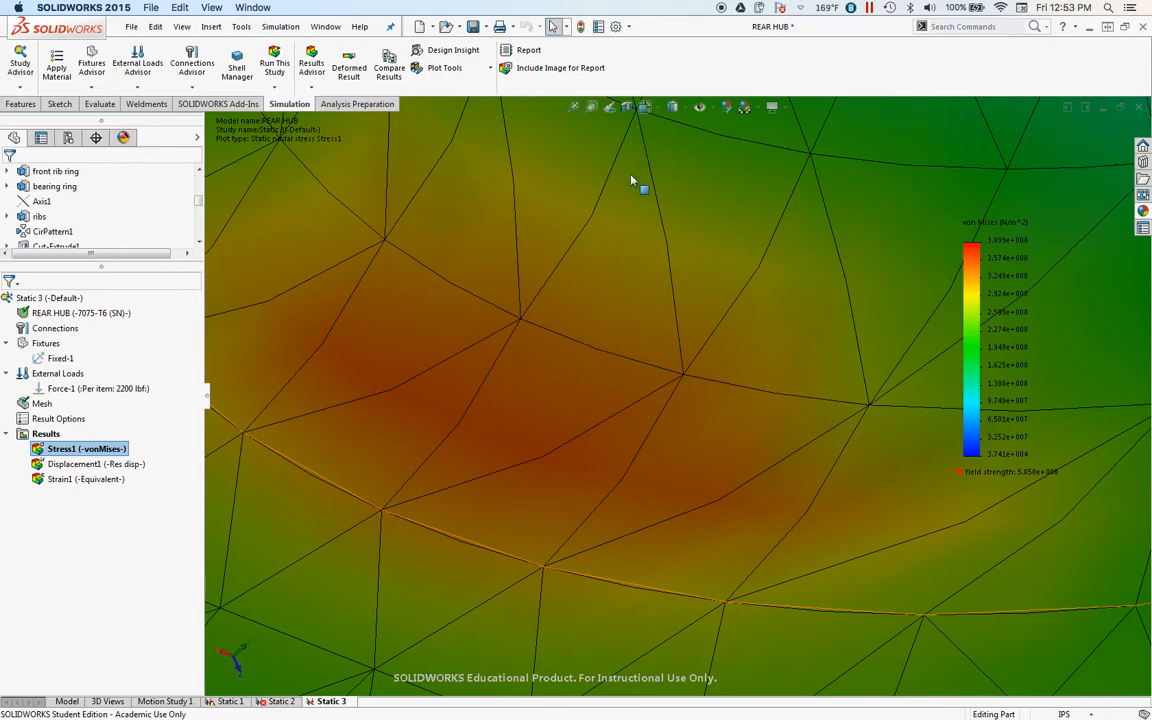
pyautogui.scroll(10, 630, 385)
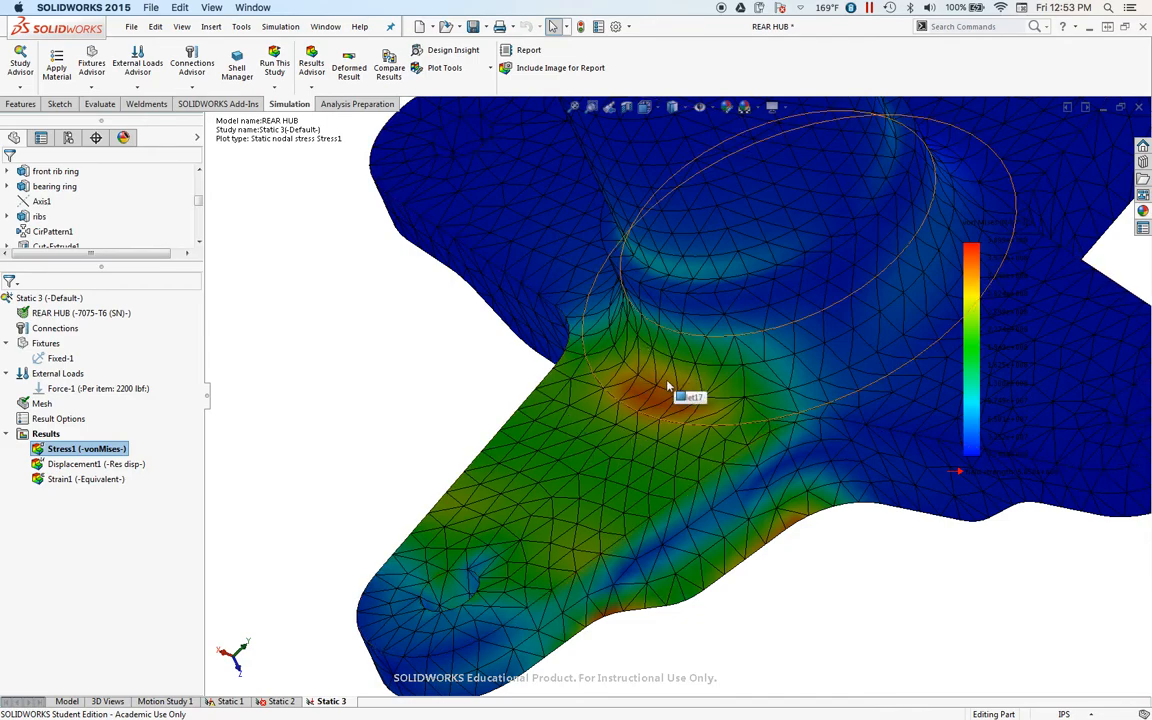
# Examine the mesh in the high-stress areas along the pocket edges on the loaded arm's front face.
pyautogui.moveTo(617, 404); pyautogui.dragTo(609, 604, button='middle')
pyautogui.scroll(3, 617, 578)
pyautogui.scroll(-5, 637, 468)
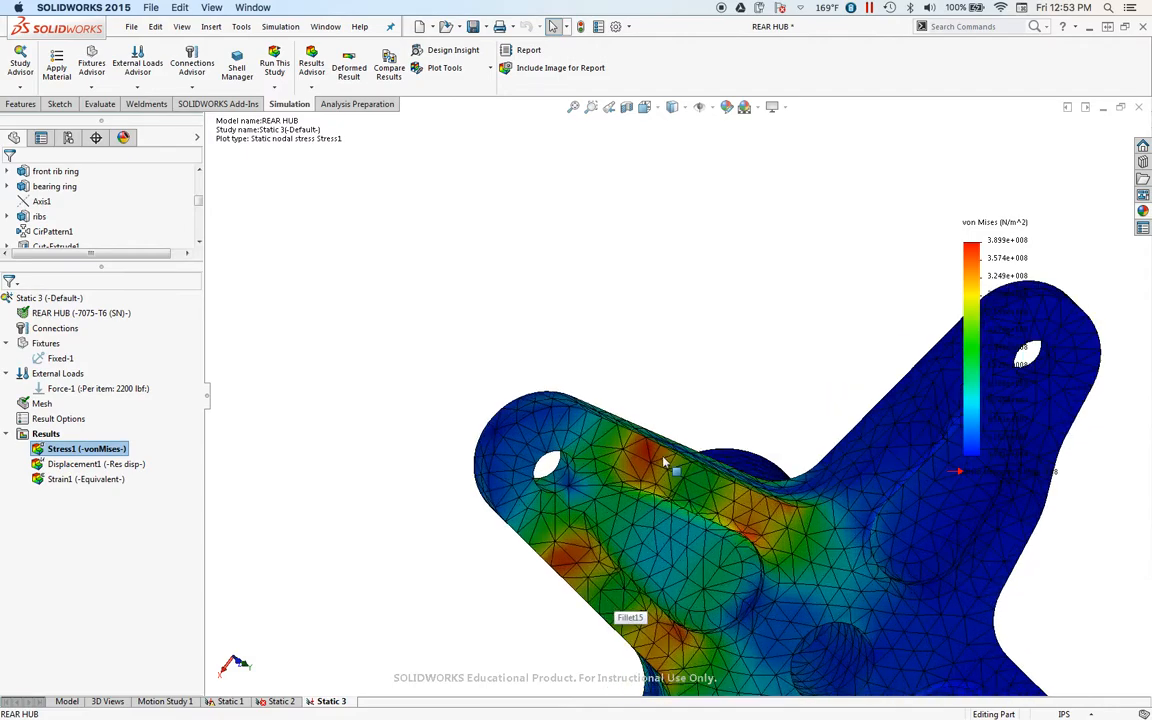
pyautogui.scroll(-3, 637, 468)
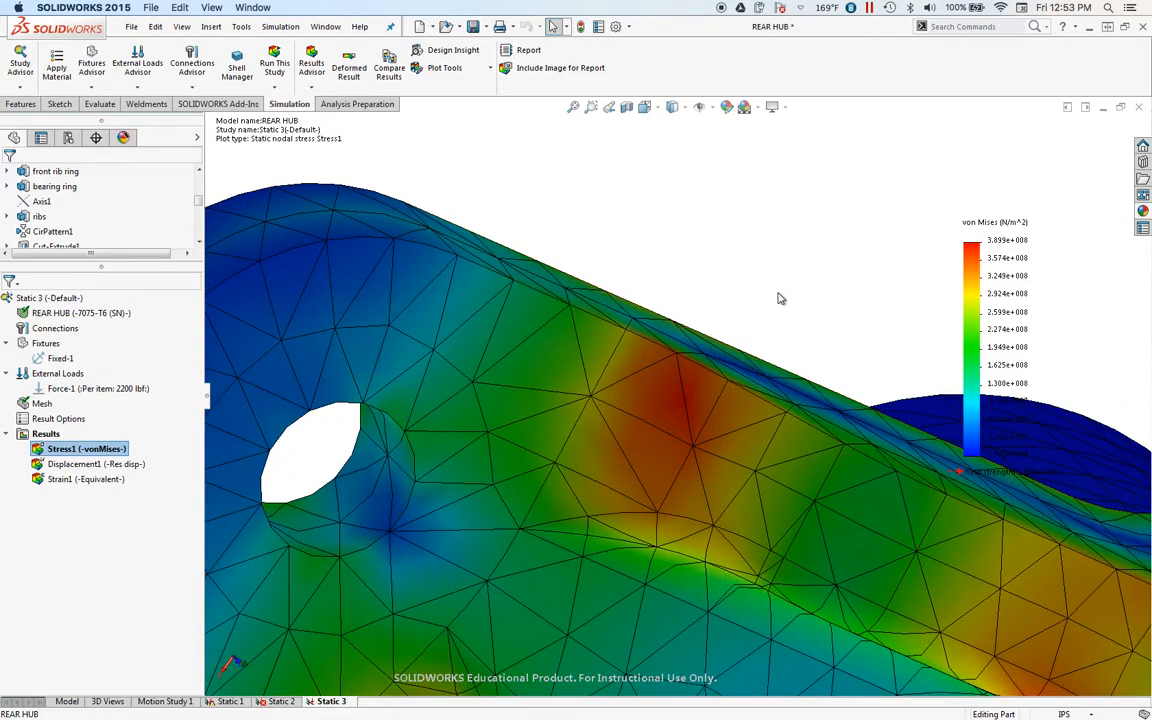
pyautogui.scroll(-3, 779, 298)
pyautogui.scroll(5, 783, 503)
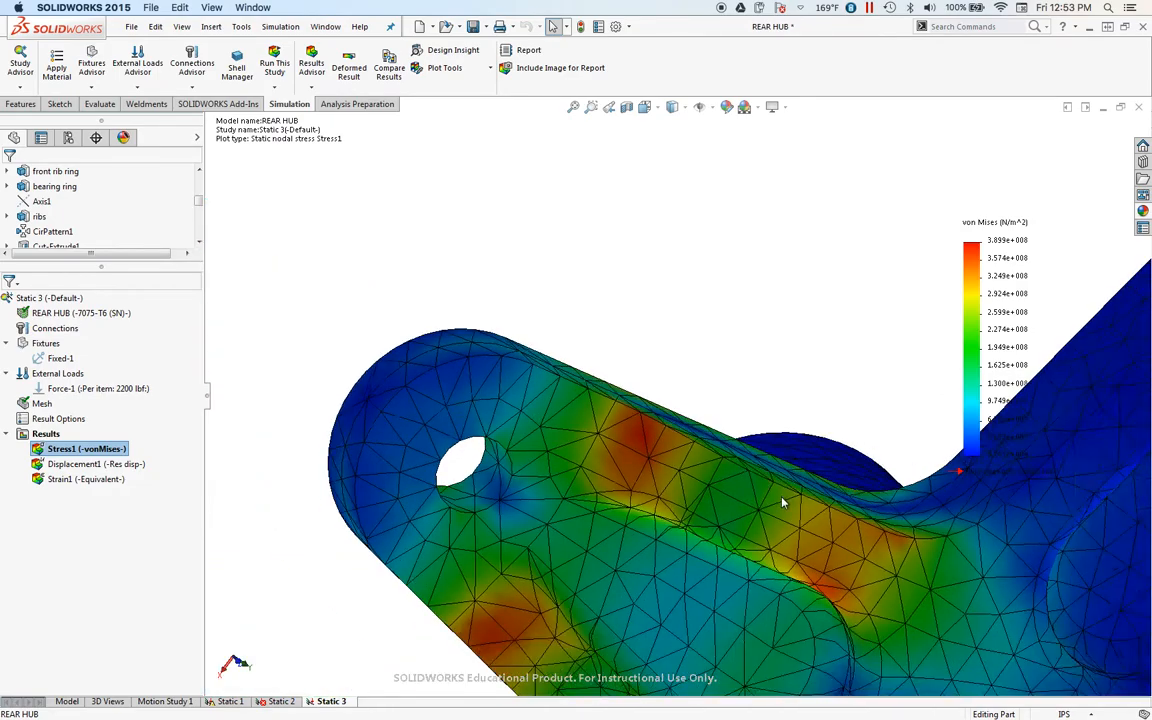
pyautogui.scroll(8, 783, 503)
pyautogui.moveTo(843, 483); pyautogui.dragTo(690, 505, button='middle')
pyautogui.scroll(3, 700, 465)
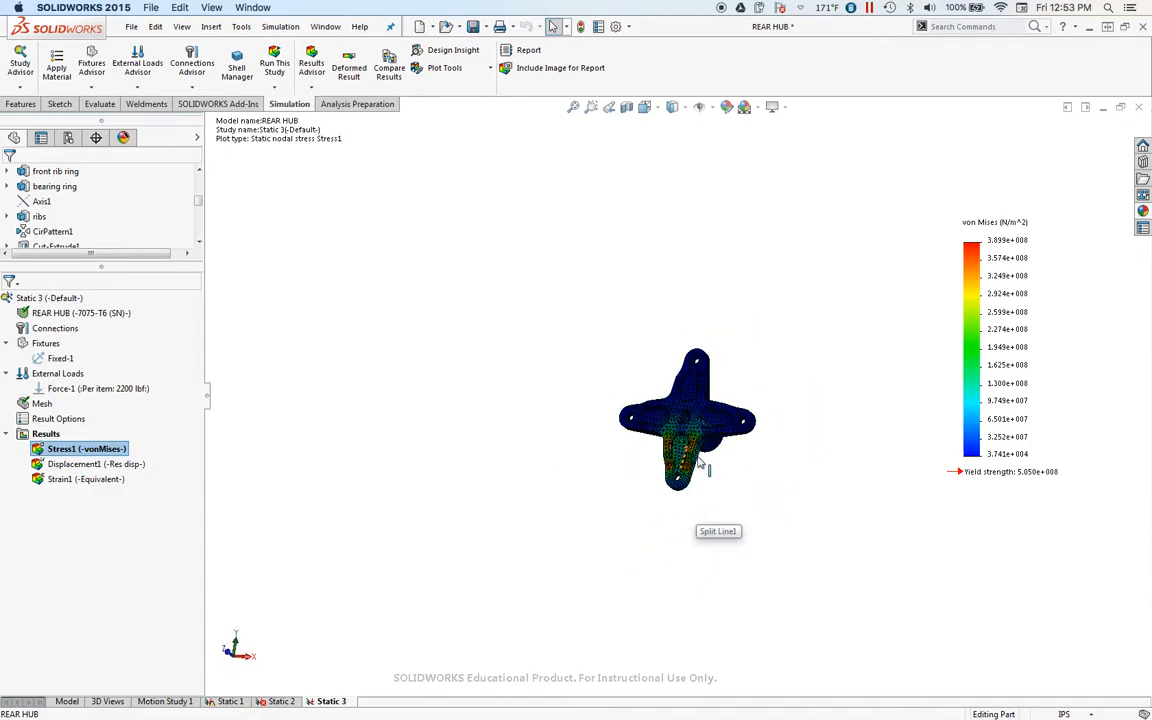
pyautogui.scroll(-8, 700, 465)
pyautogui.moveTo(800, 541); pyautogui.dragTo(694, 355, button='middle')
pyautogui.scroll(5, 940, 560)
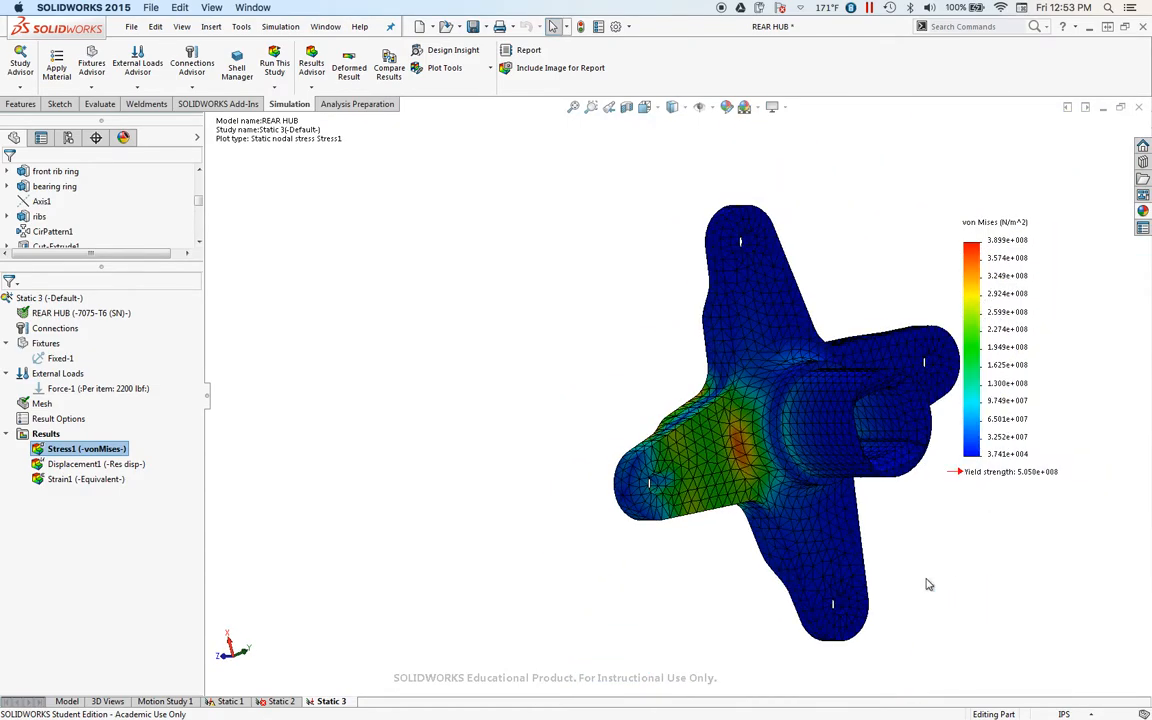
pyautogui.hotkey('ctrl', '1')
pyautogui.hotkey('ctrl', 'shift', 'z')
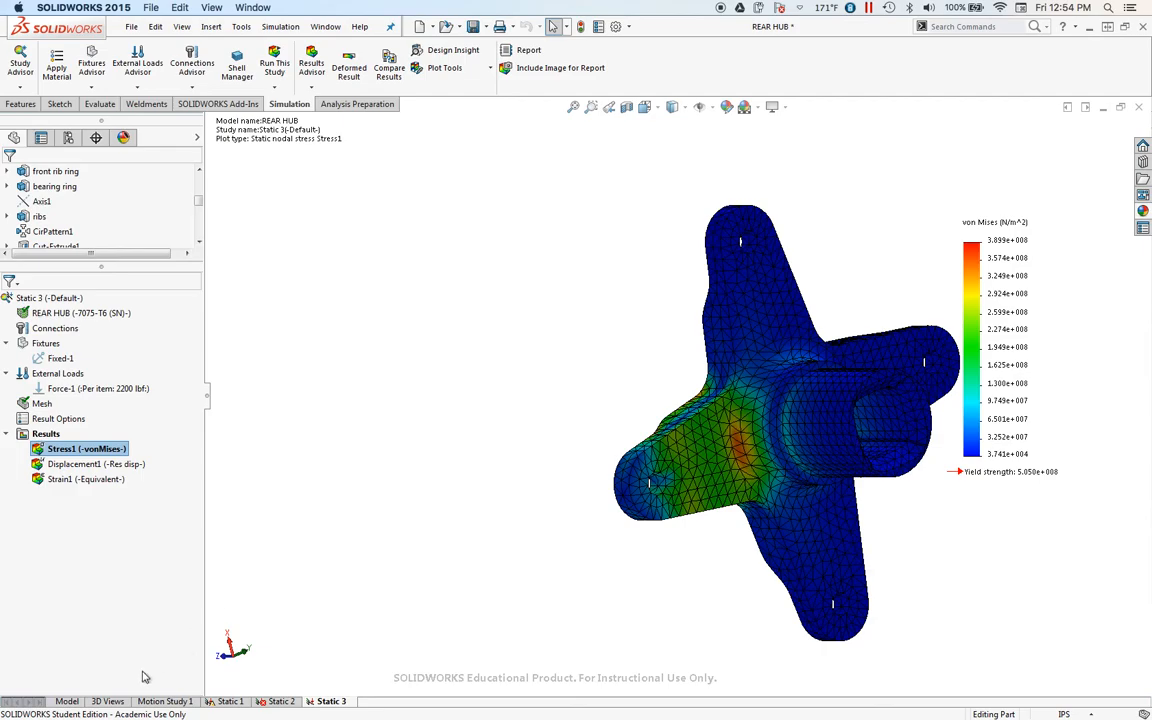
pyautogui.click(38, 405)
pyautogui.rightClick(40, 405)
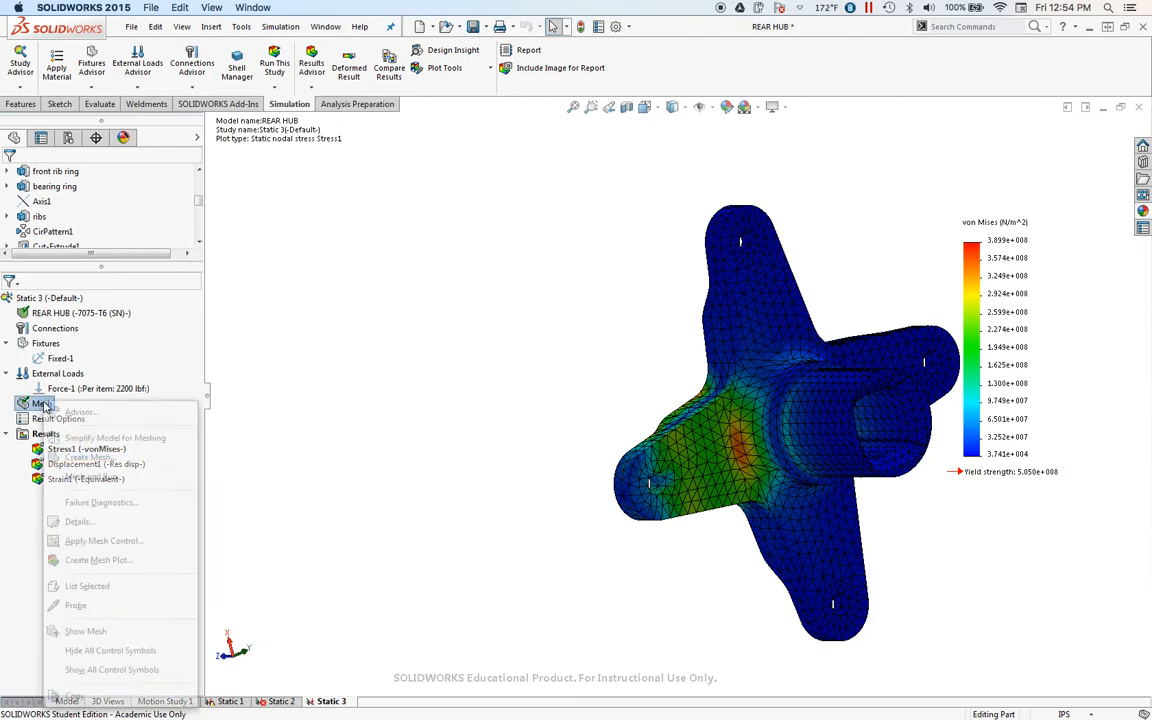
pyautogui.click(92, 457)
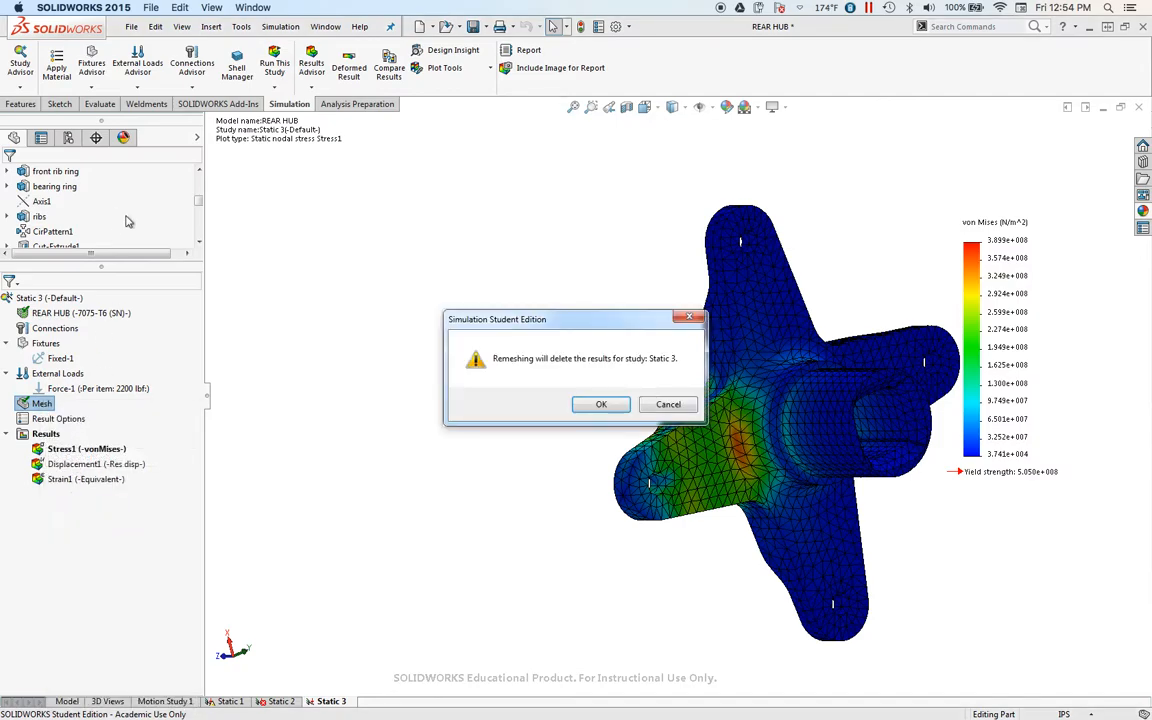
pyautogui.click(601, 405)
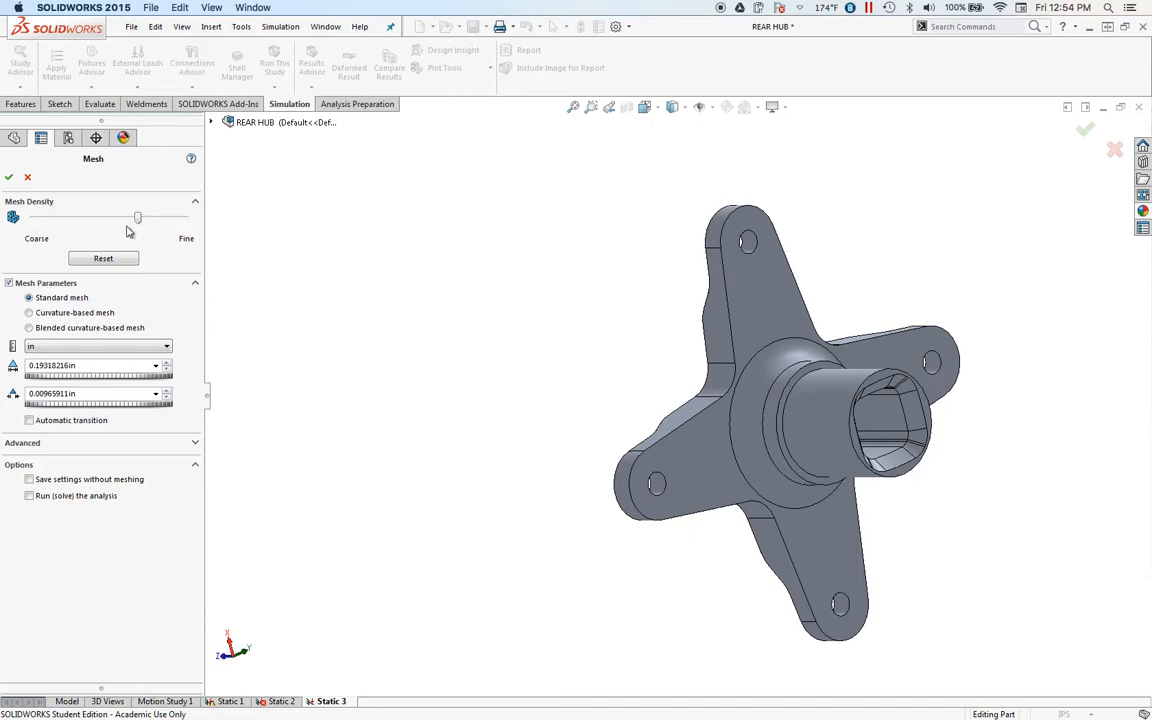
pyautogui.moveTo(136, 221)
pyautogui.mouseDown()
pyautogui.moveTo(180, 224)
pyautogui.moveTo(136, 230)
pyautogui.mouseUp()
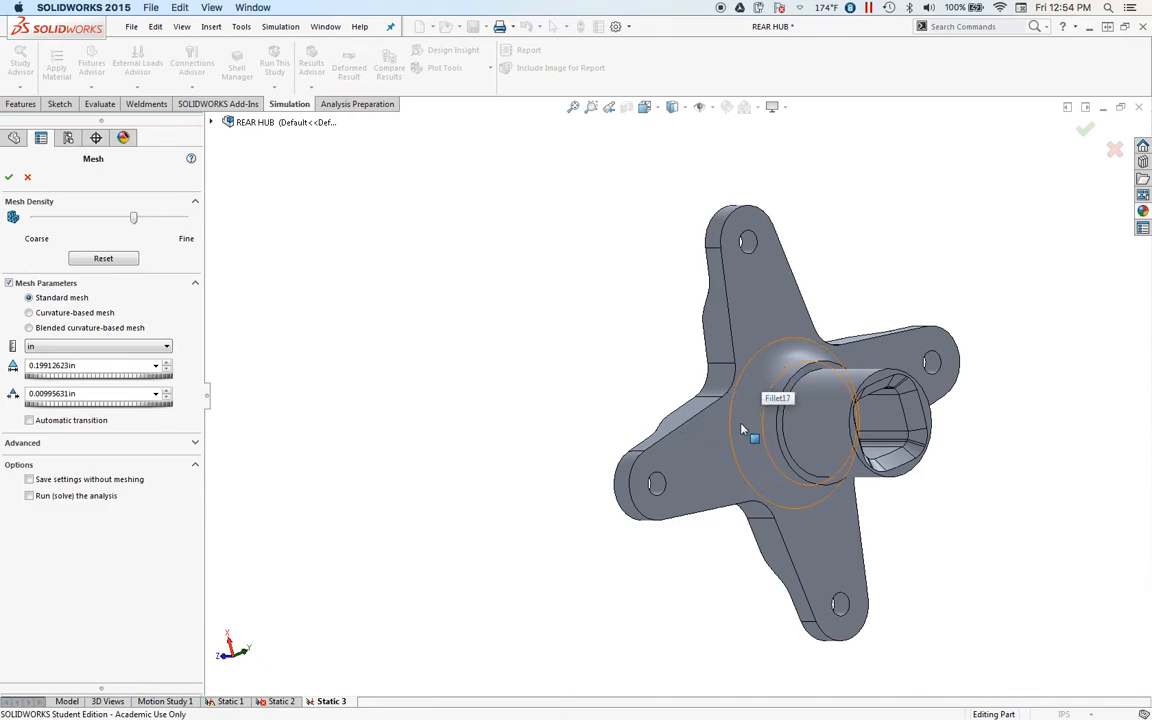
pyautogui.moveTo(738, 455); pyautogui.dragTo(894, 446, button='middle')
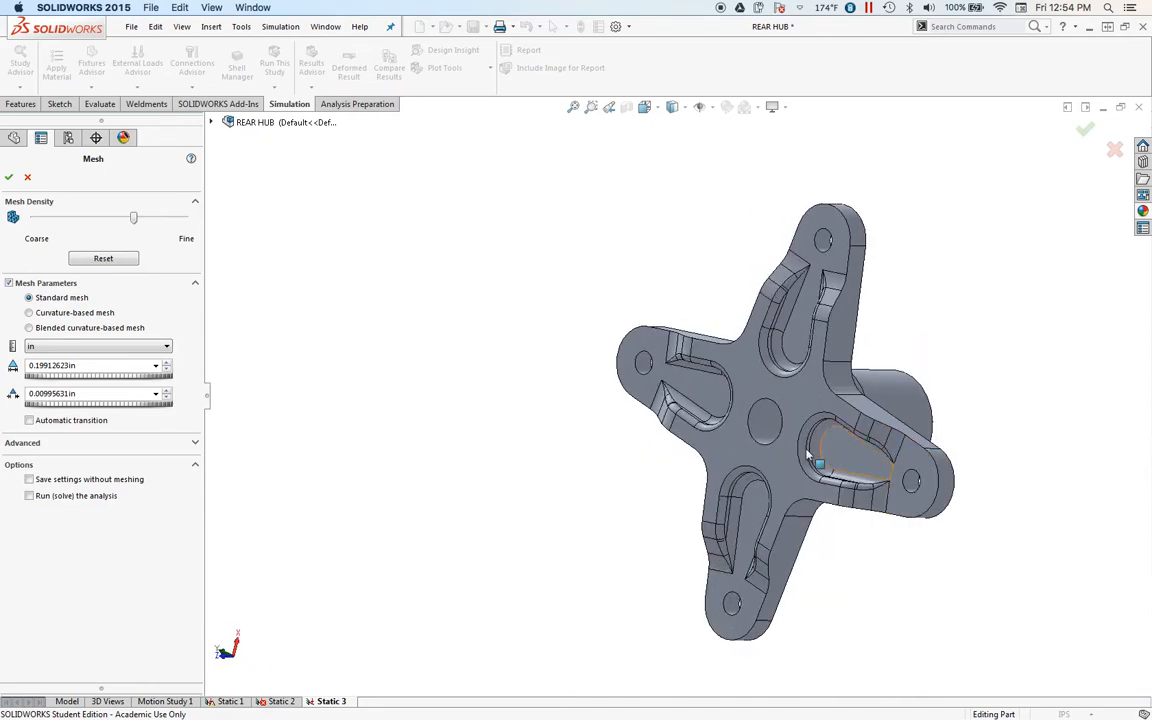
pyautogui.click(10, 178)
# Start a mesh control on the fillet face between the hub's cylinder and the arms.
pyautogui.moveTo(900, 484); pyautogui.dragTo(733, 420, button='middle')
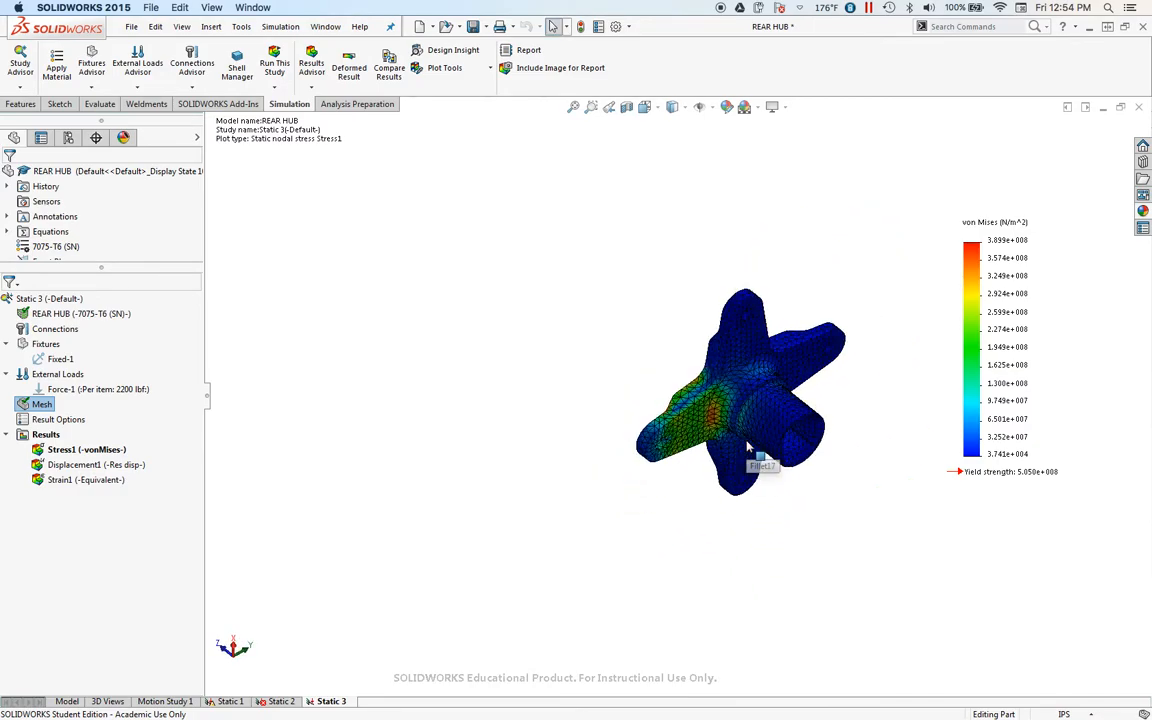
pyautogui.scroll(-8, 733, 420)
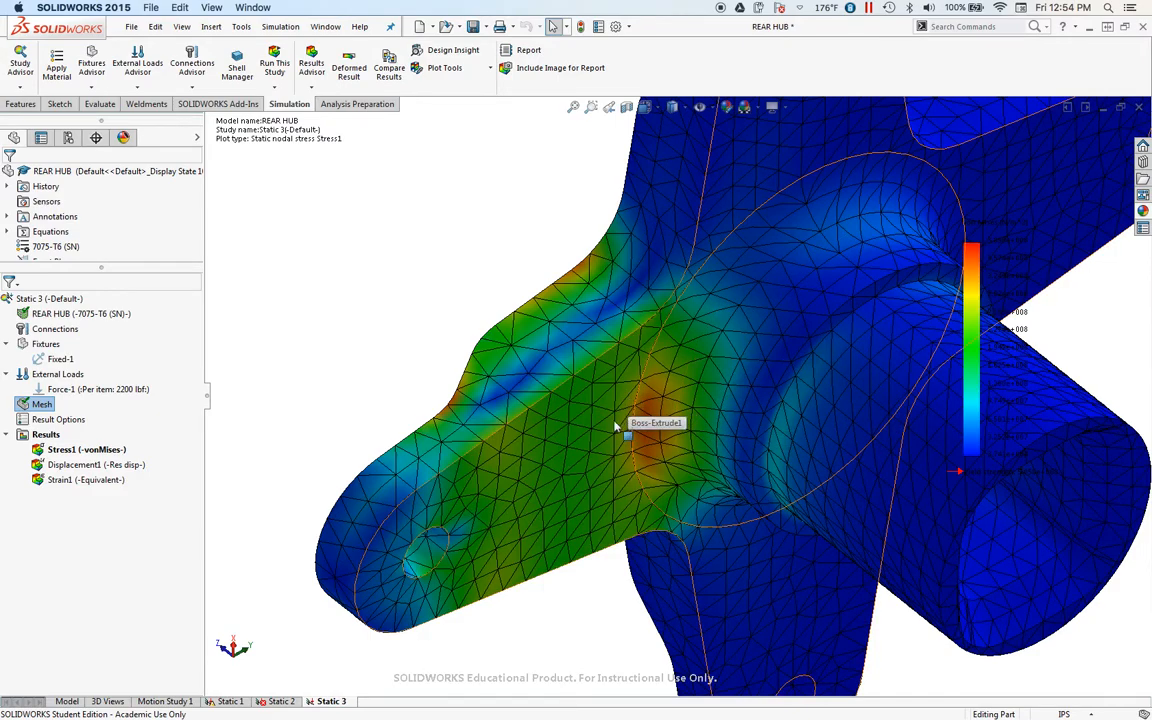
pyautogui.rightClick(42, 404)
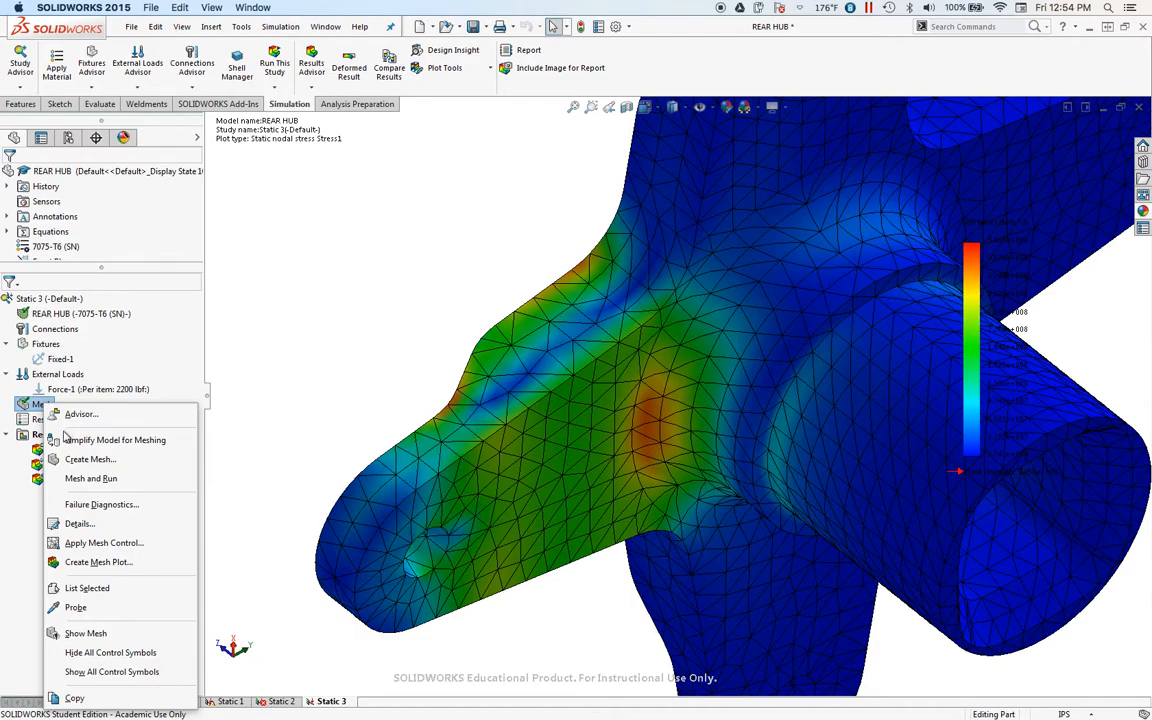
pyautogui.click(100, 545)
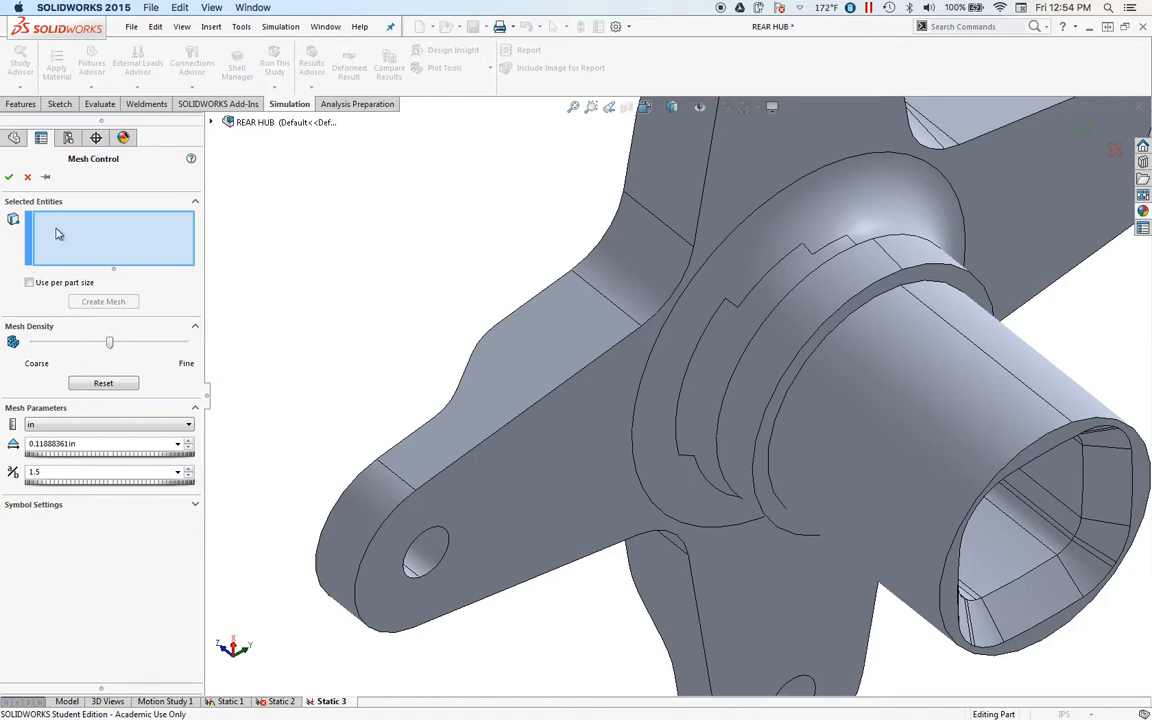
pyautogui.click(759, 260)
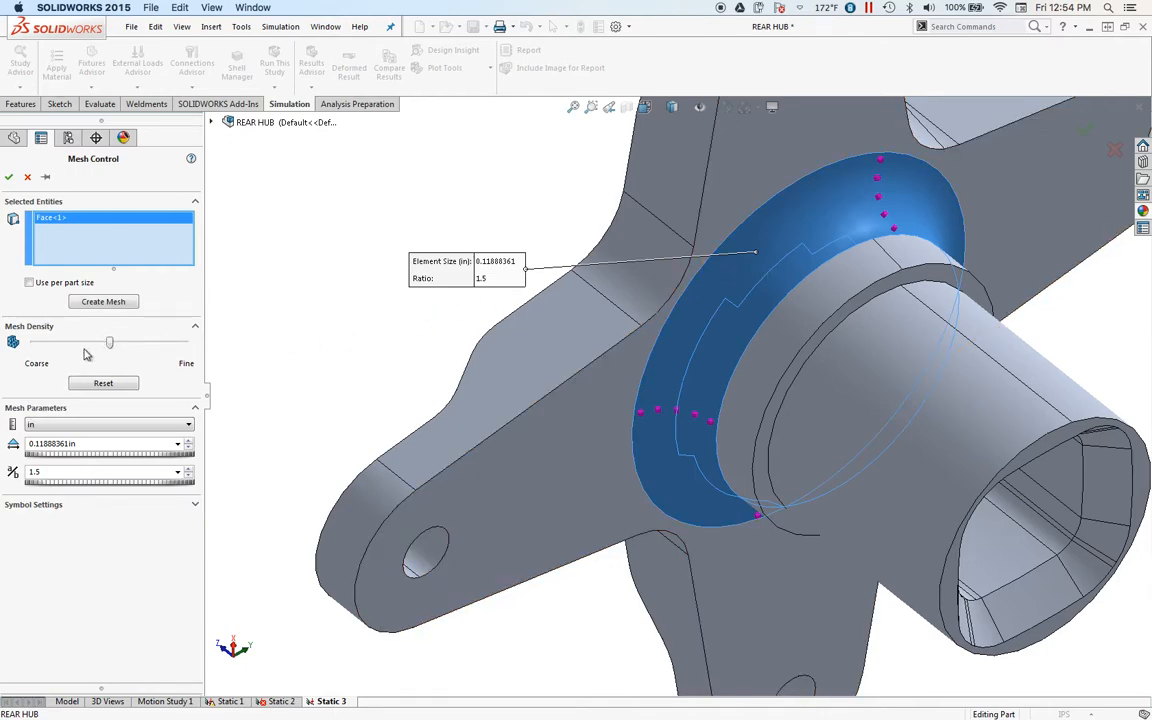
# Refine the fillet's mesh control to an element size of 0.07727434 in and a ratio of 1.3, and apply it.
pyautogui.moveTo(111, 343); pyautogui.dragTo(162, 364)
pyautogui.doubleClick(33, 472)
pyautogui.write('27434in')
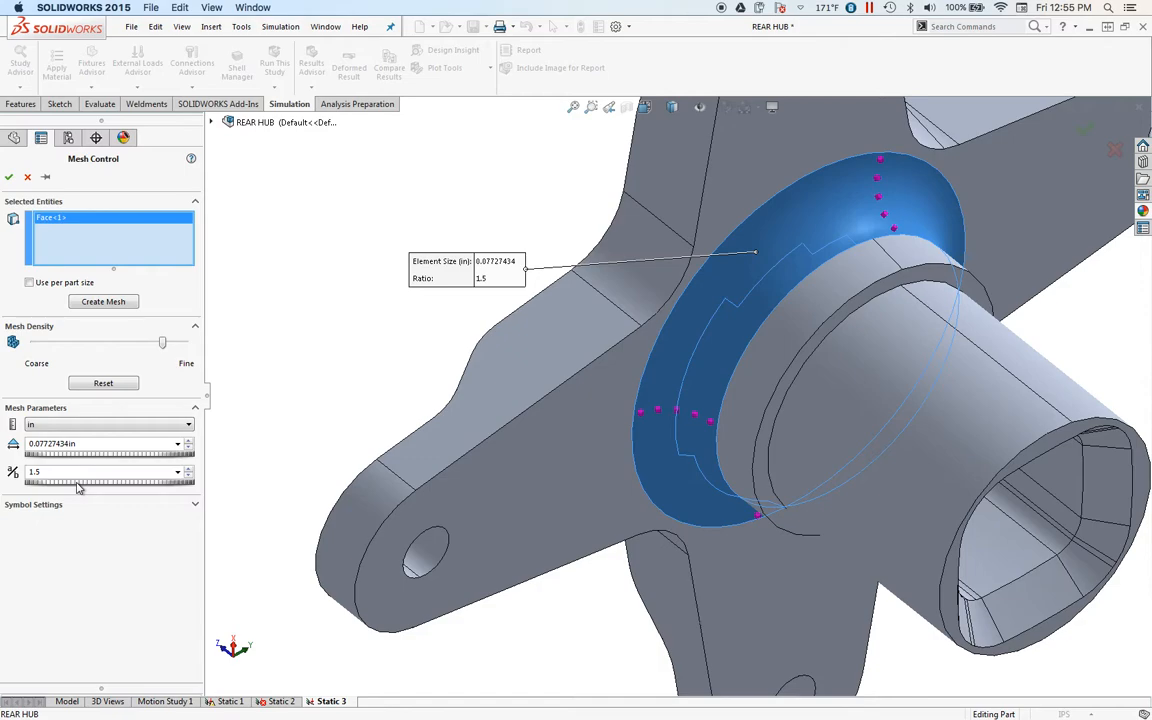
pyautogui.moveTo(79, 484); pyautogui.dragTo(22, 497)
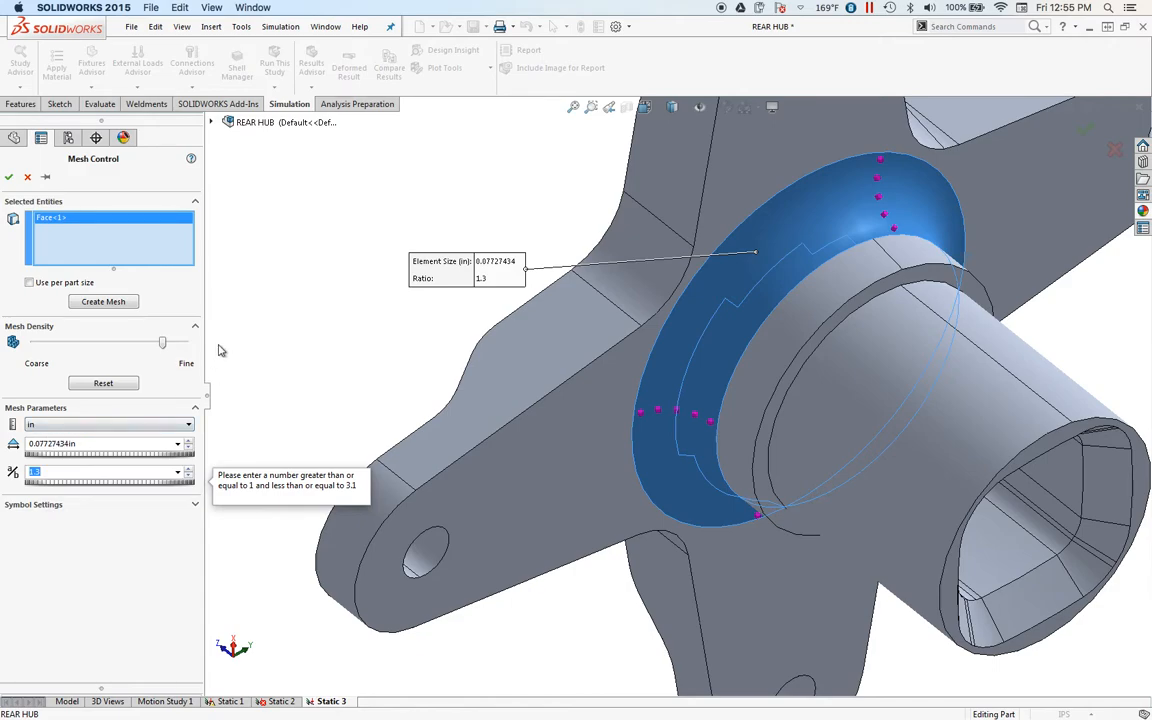
pyautogui.click(9, 177)
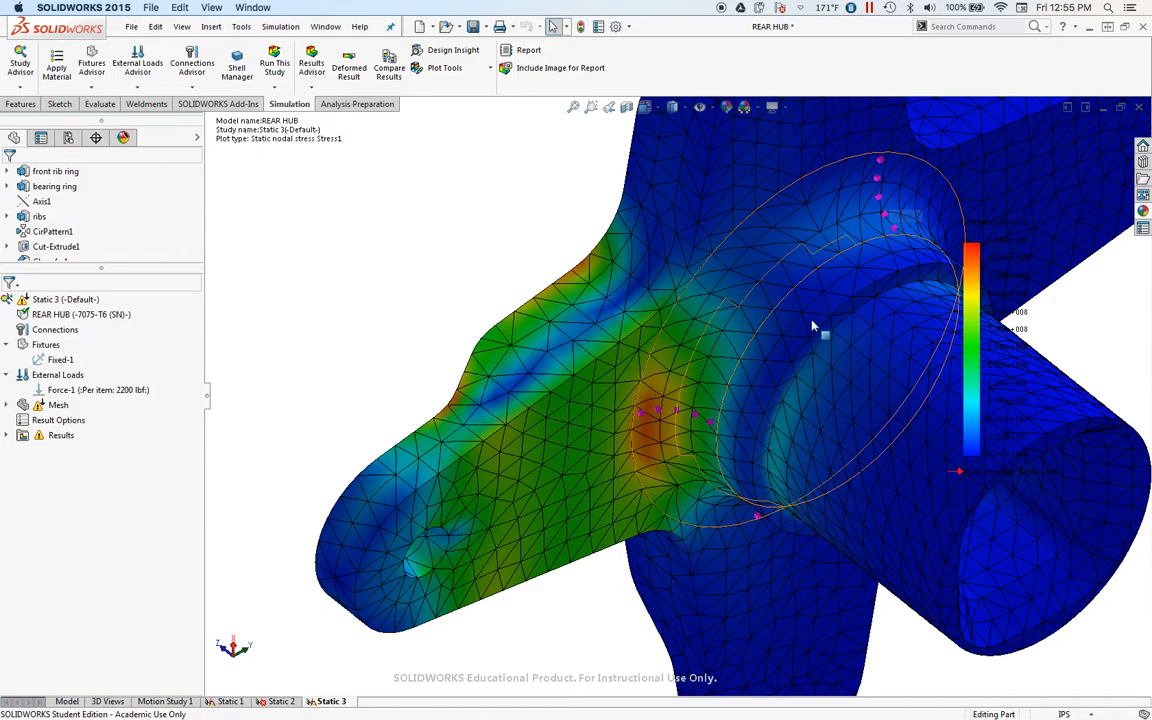
# Remesh the hub as a standard mesh with a 0.19318216 in global size and 0.00965911 in tolerance, discarding the existing results.
pyautogui.rightClick(58, 405)
pyautogui.click(103, 480)
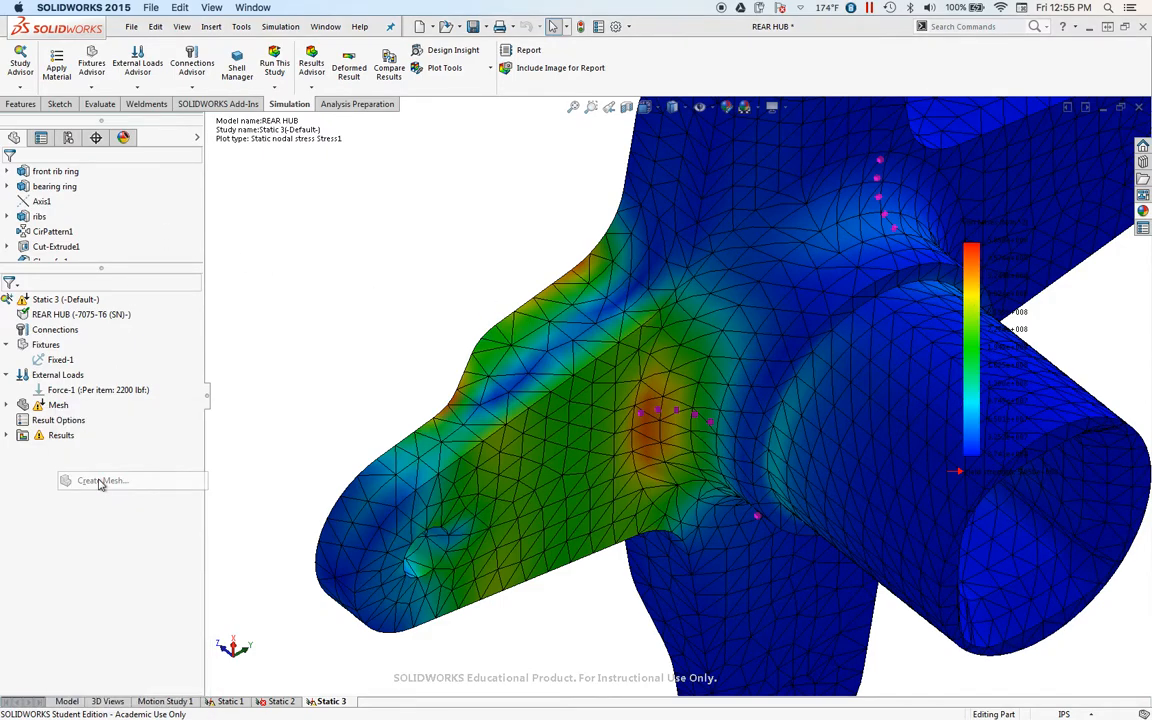
pyautogui.click(610, 404)
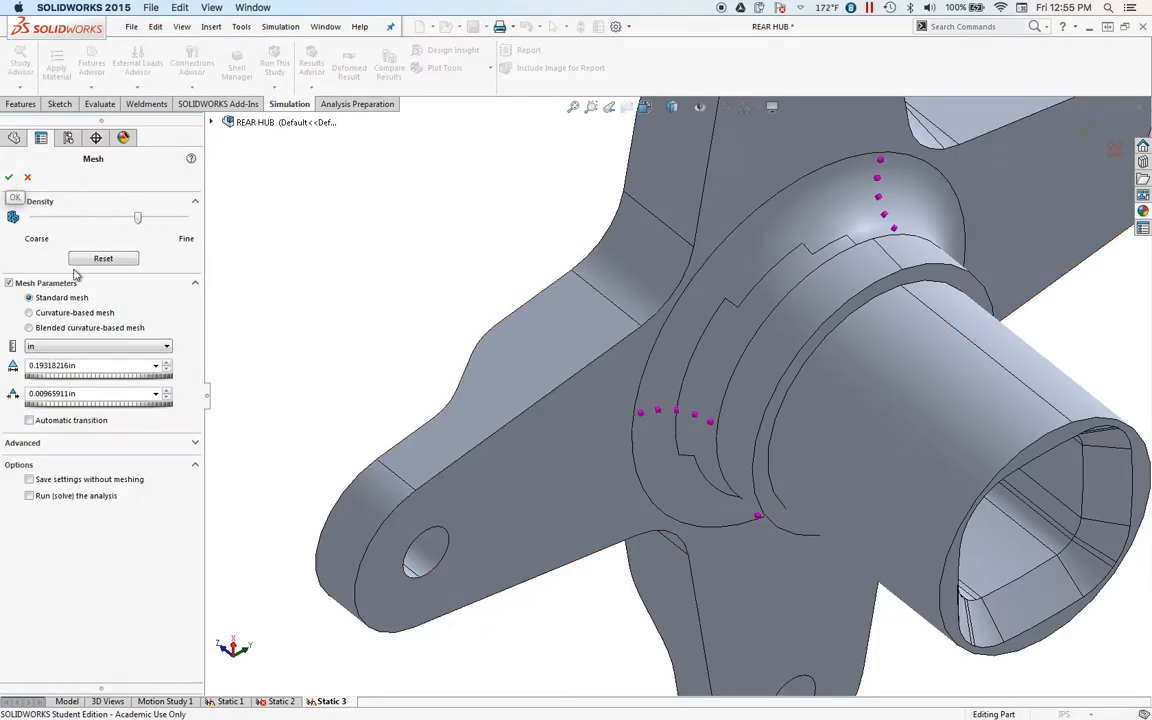
pyautogui.click(8, 177)
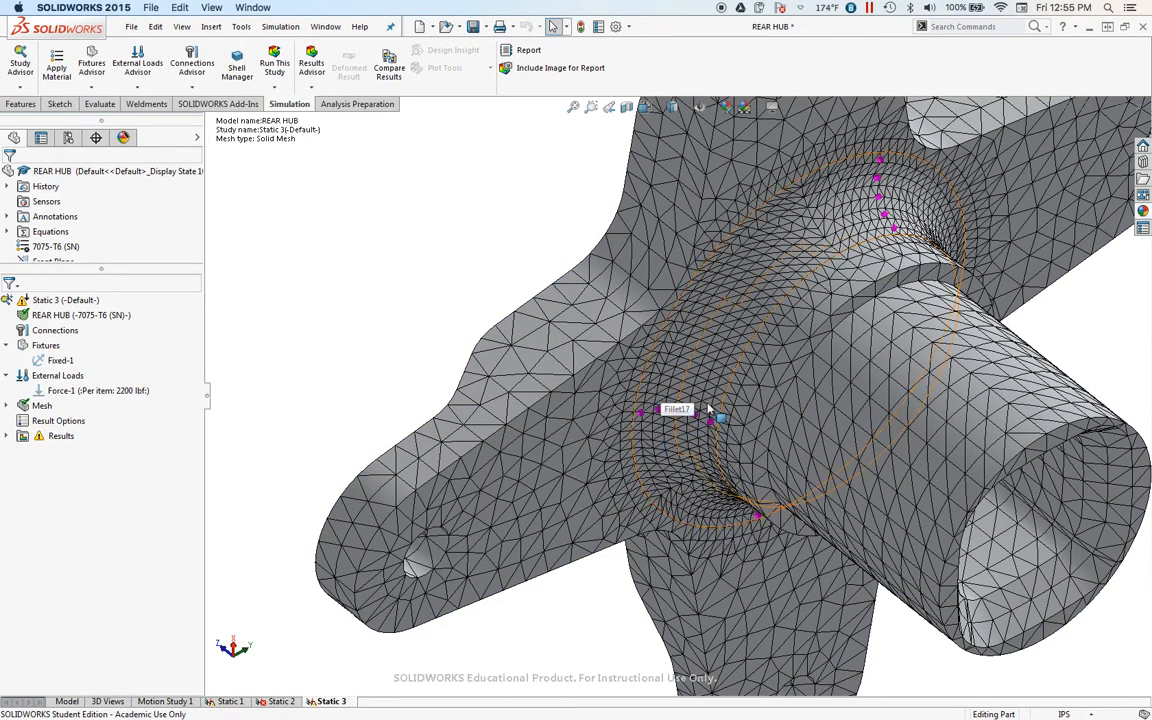
# Inspect the refined mesh around the hub's fillet and rerun the Static 3 study.
pyautogui.moveTo(662, 398); pyautogui.dragTo(620, 340, button='middle')
pyautogui.moveTo(370, 267); pyautogui.dragTo(700, 483, button='middle')
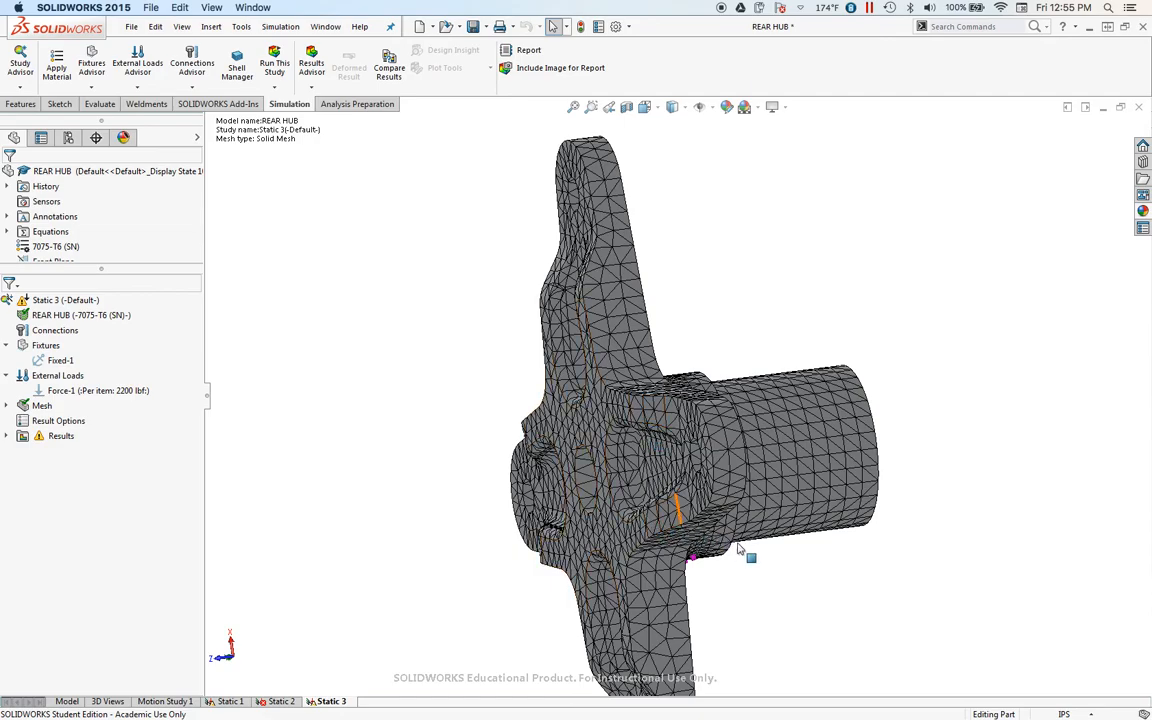
pyautogui.moveTo(805, 593); pyautogui.dragTo(866, 609, button='middle')
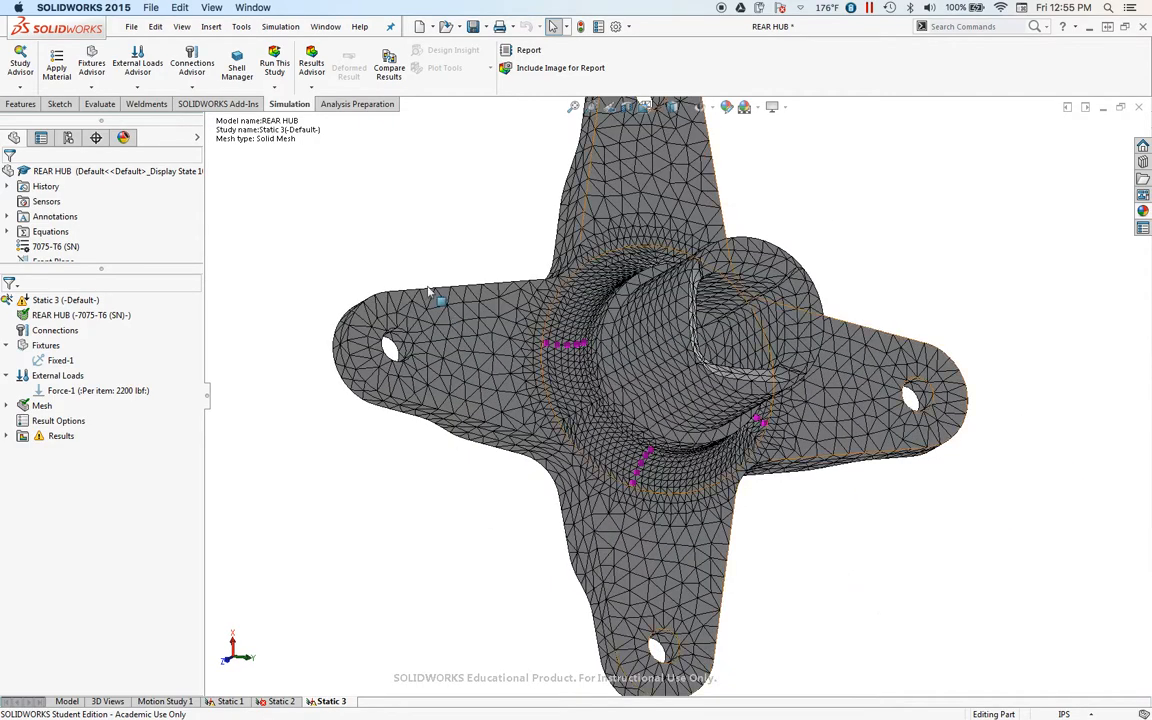
pyautogui.click(279, 72)
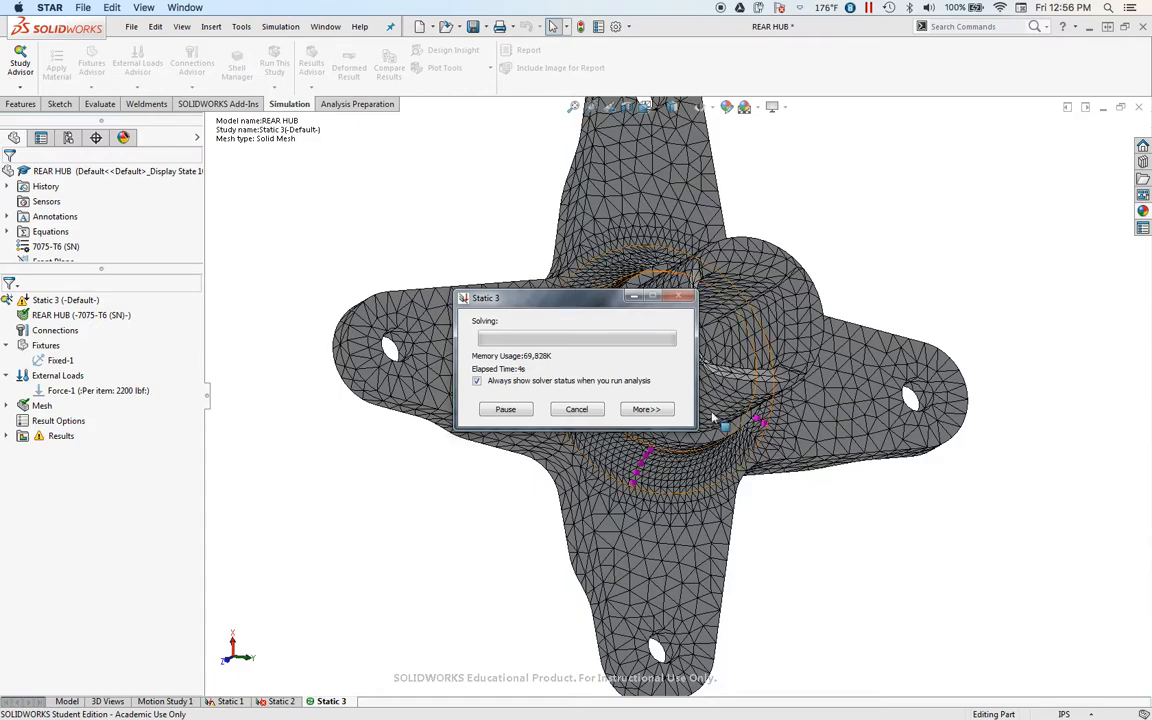
pyautogui.click(660, 409)
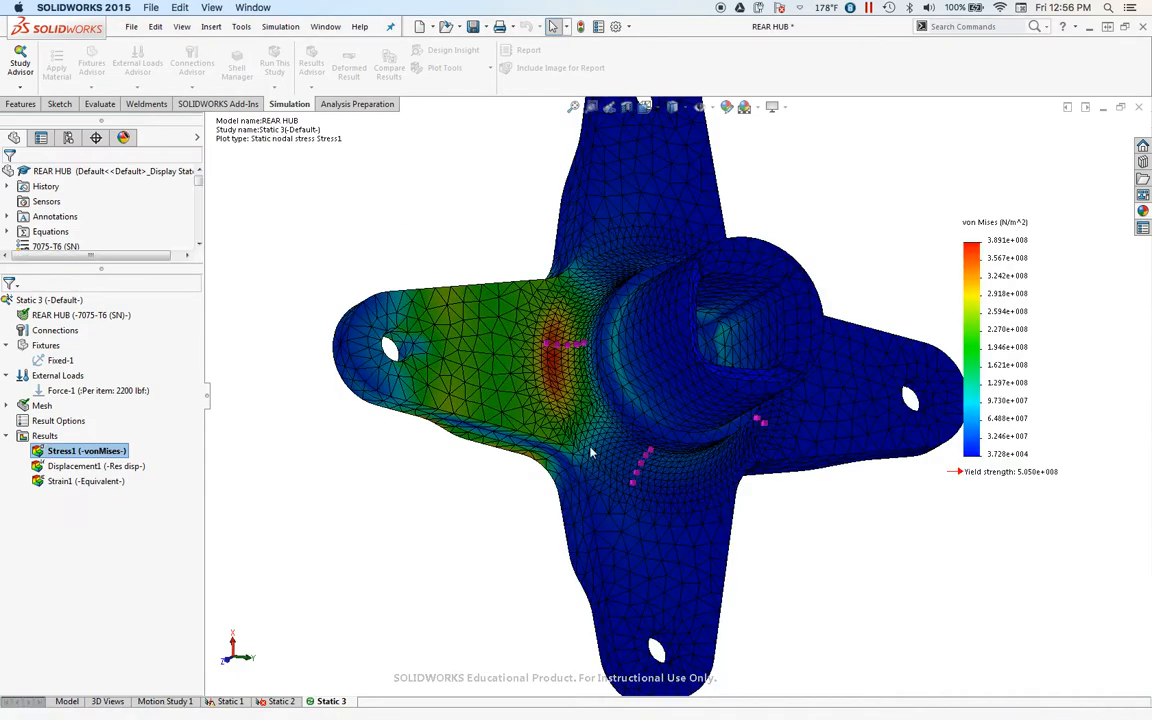
# Examine the refined mesh elements across the stress concentration at the fillet on the loaded arm in the new von Mises plot.
pyautogui.moveTo(828, 502); pyautogui.dragTo(489, 581, button='middle')
pyautogui.moveTo(487, 432); pyautogui.dragTo(641, 394, button='middle')
pyautogui.scroll(-10, 641, 394)
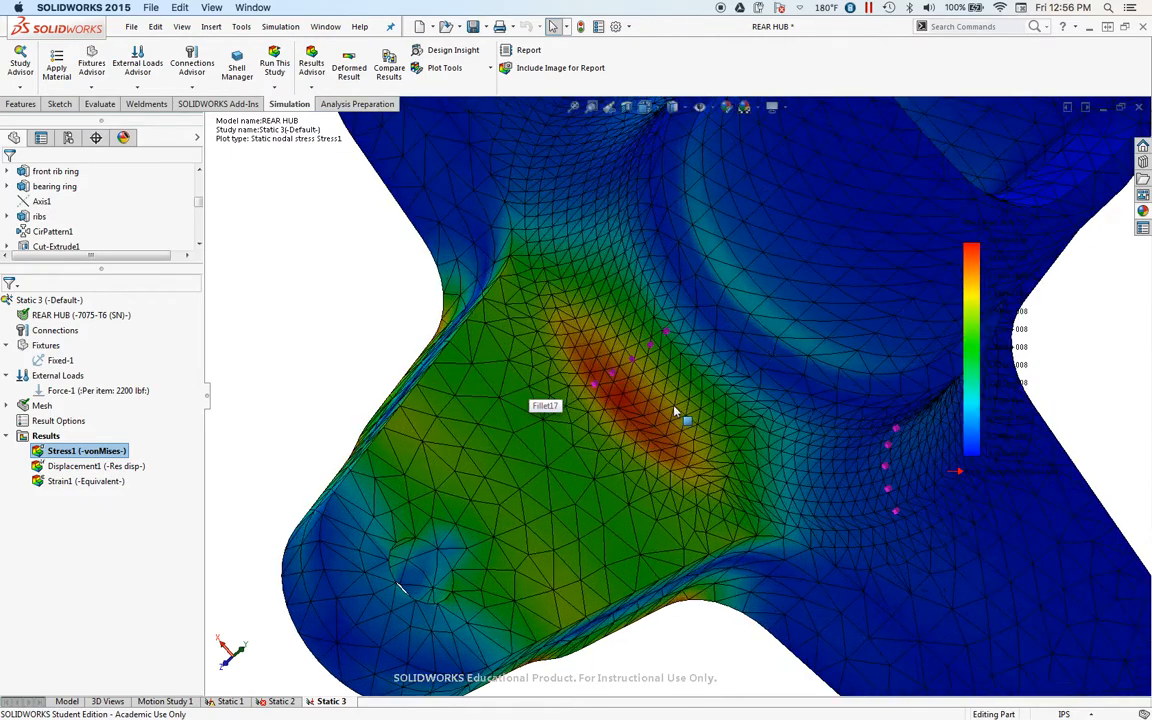
pyautogui.scroll(-3, 549, 373)
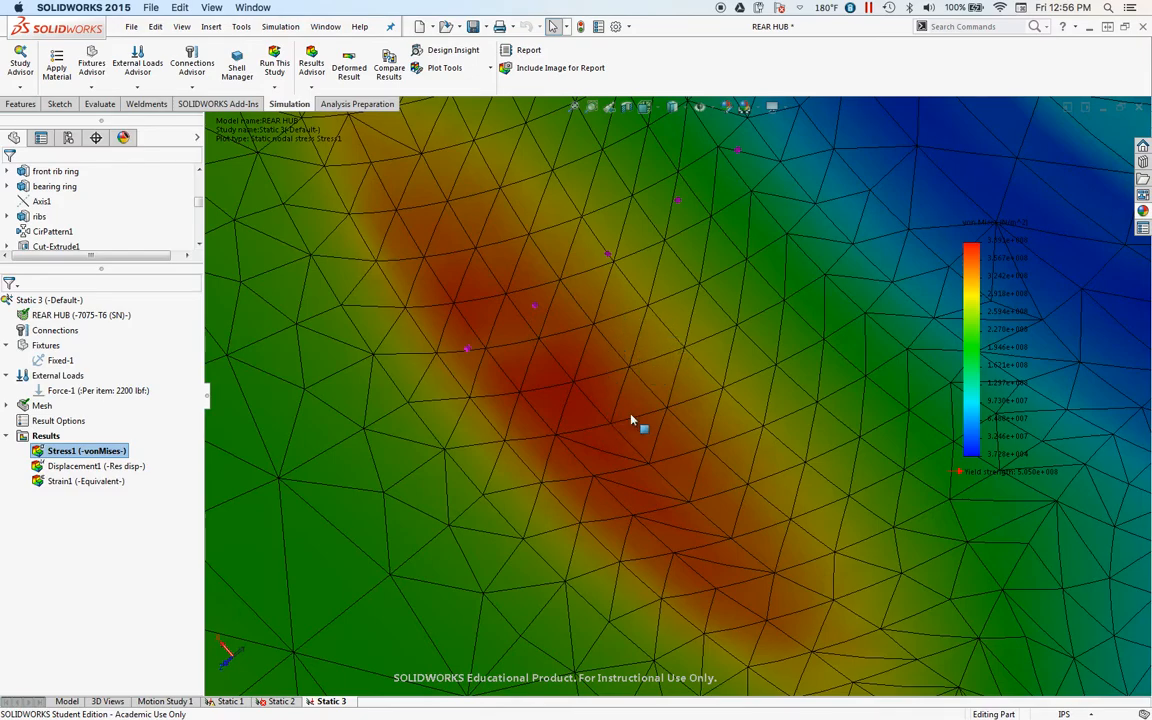
pyautogui.scroll(10, 667, 449)
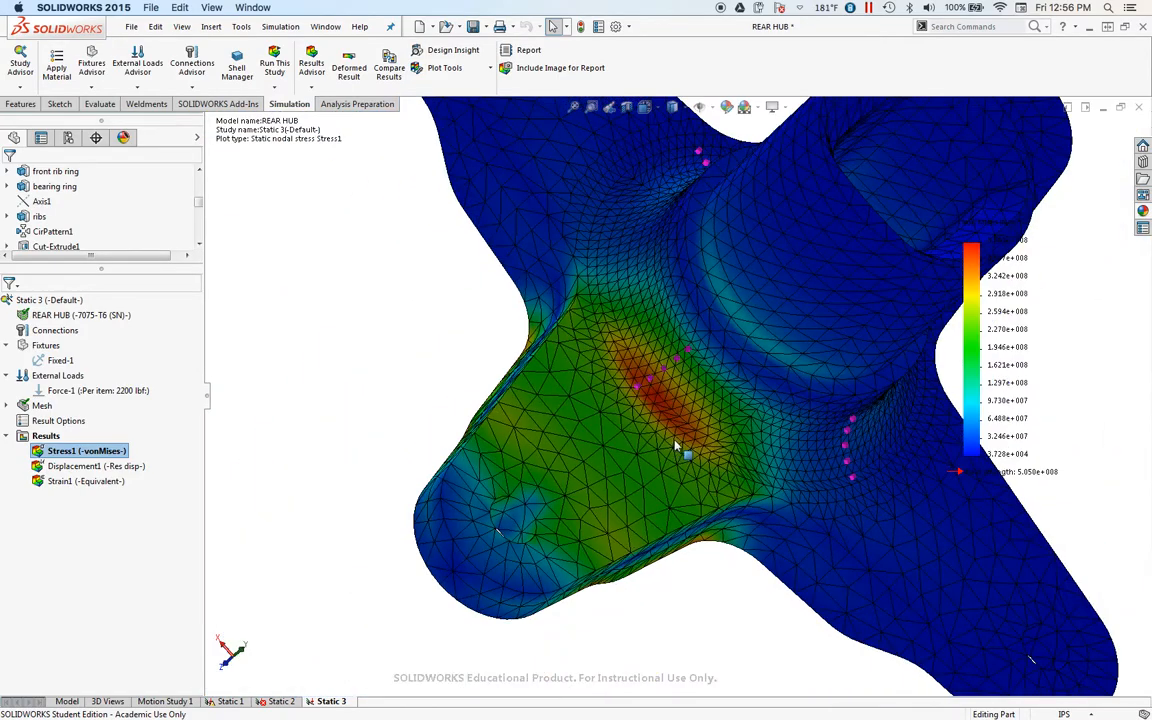
pyautogui.scroll(5, 676, 447)
pyautogui.moveTo(699, 339); pyautogui.dragTo(670, 388, button='middle')
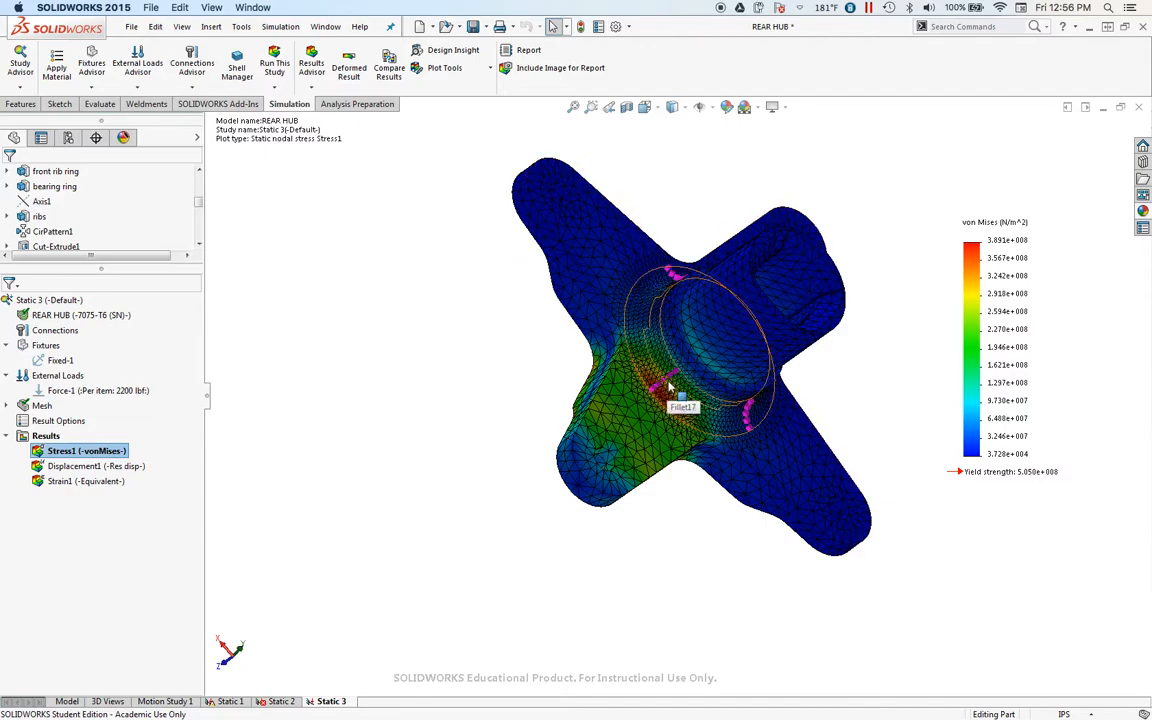
pyautogui.scroll(-5, 675, 390)
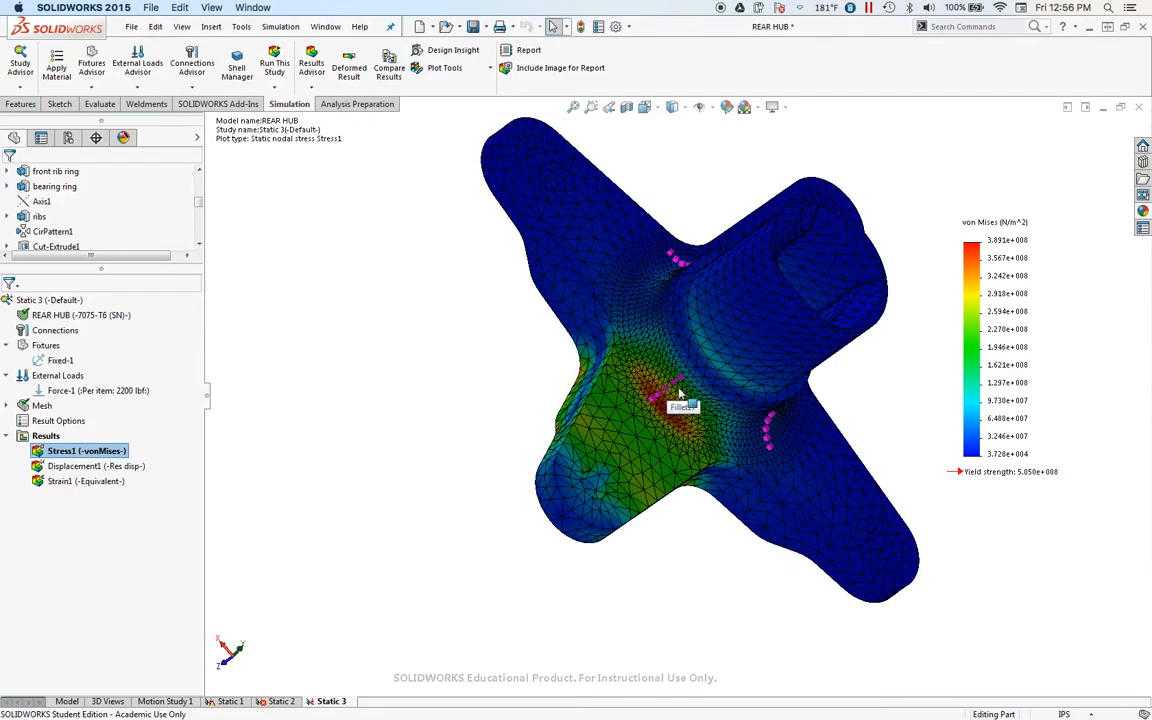
pyautogui.scroll(-8, 676, 397)
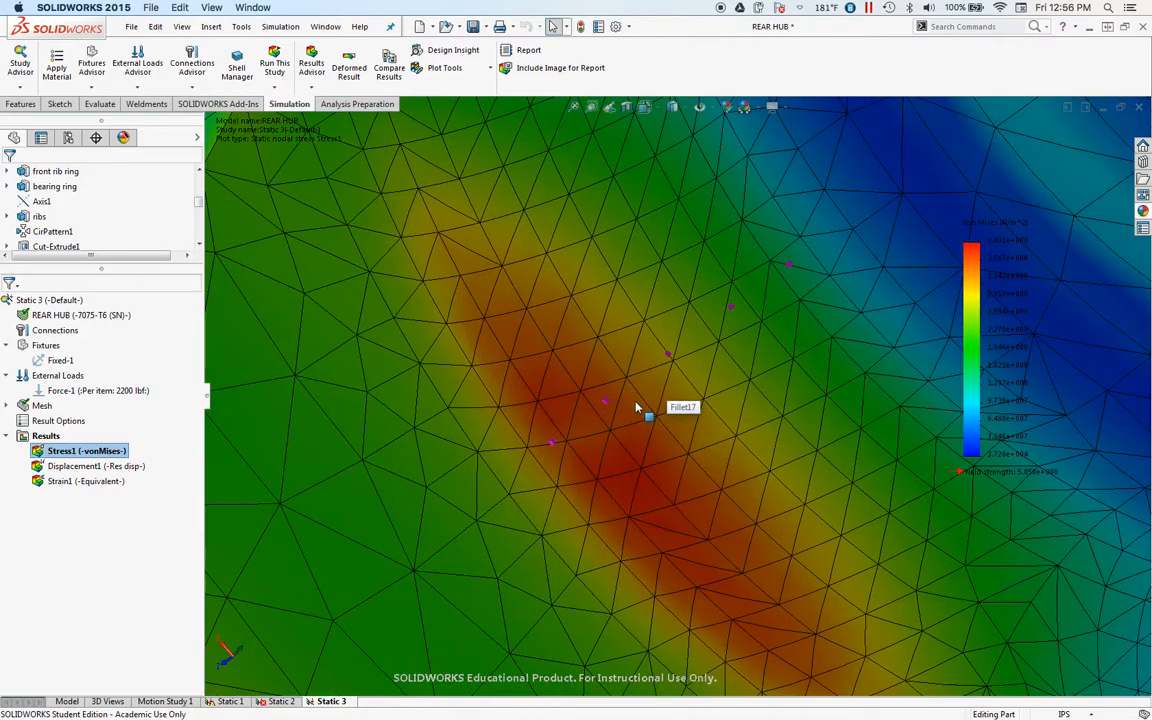
pyautogui.scroll(6, 634, 409)
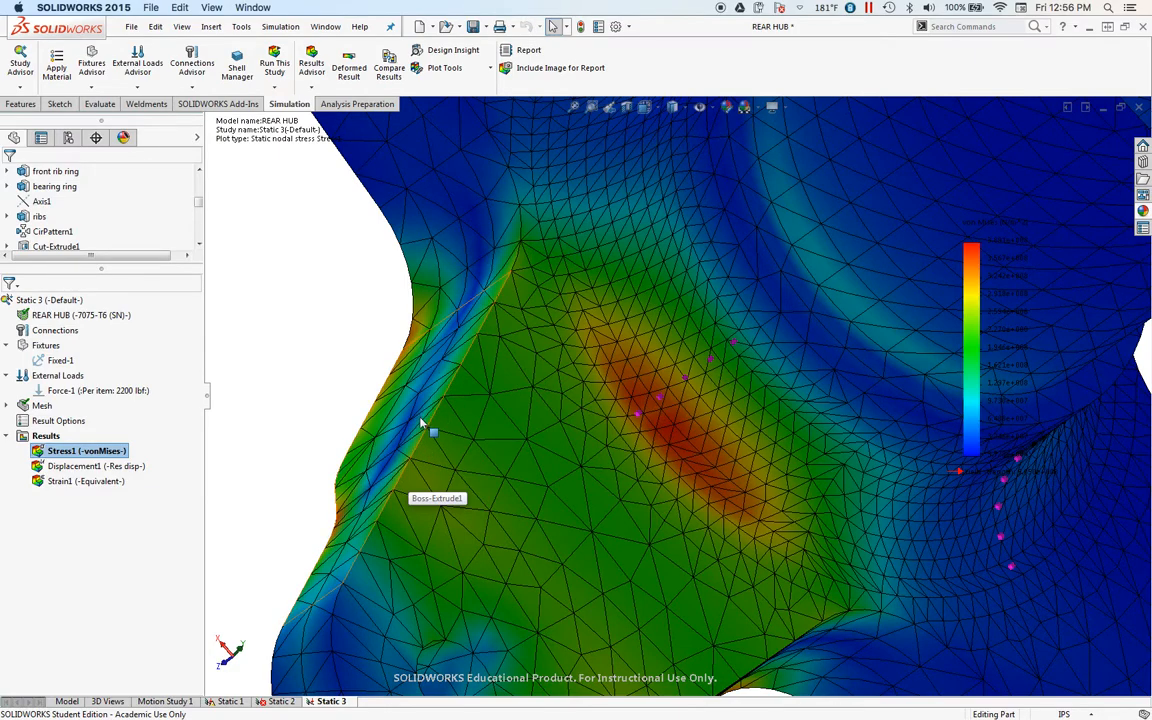
# Compare the mesh elements at the high-stress spots along the loaded arm's side with the refined elements at the fillet.
pyautogui.moveTo(442, 416); pyautogui.dragTo(409, 390, button='middle')
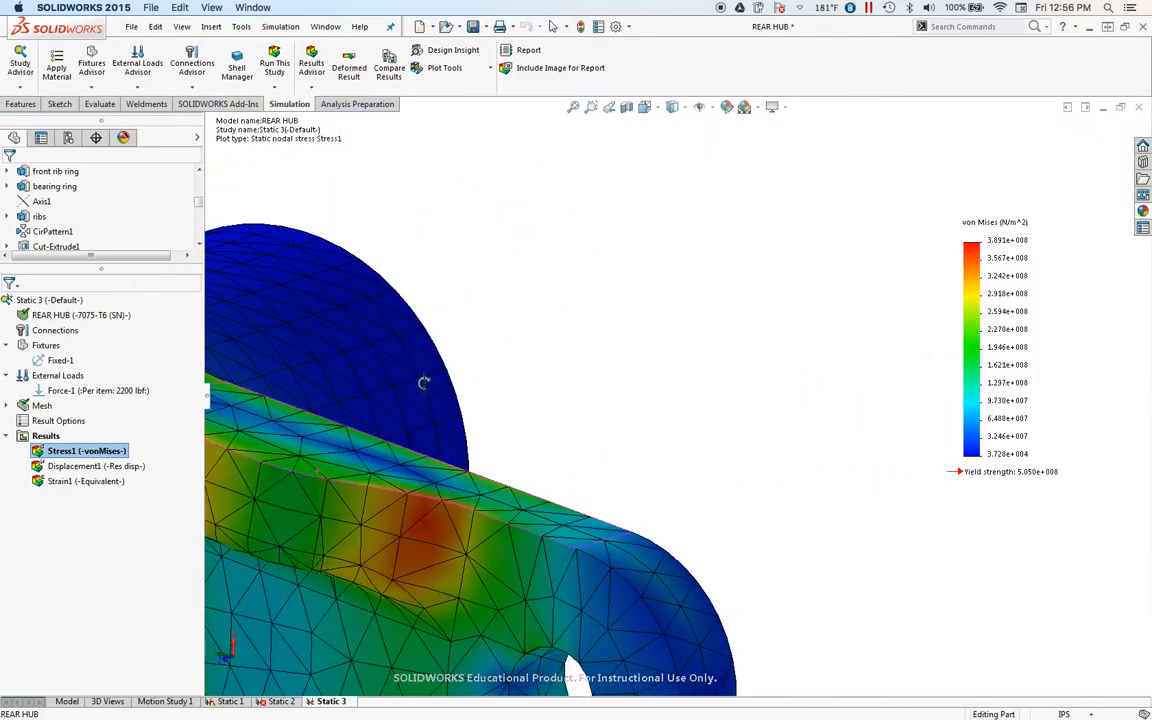
pyautogui.scroll(-3, 303, 440)
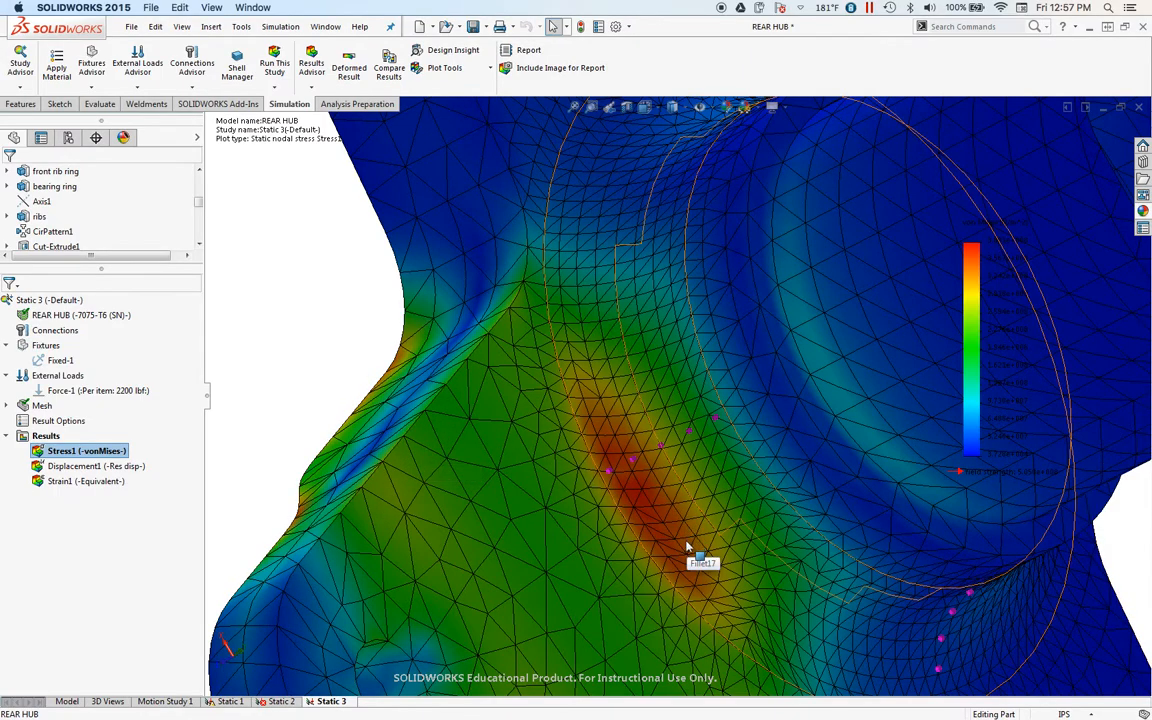
pyautogui.scroll(-3, 688, 545)
pyautogui.moveTo(698, 535); pyautogui.dragTo(672, 465, button='middle')
pyautogui.scroll(10, 672, 465)
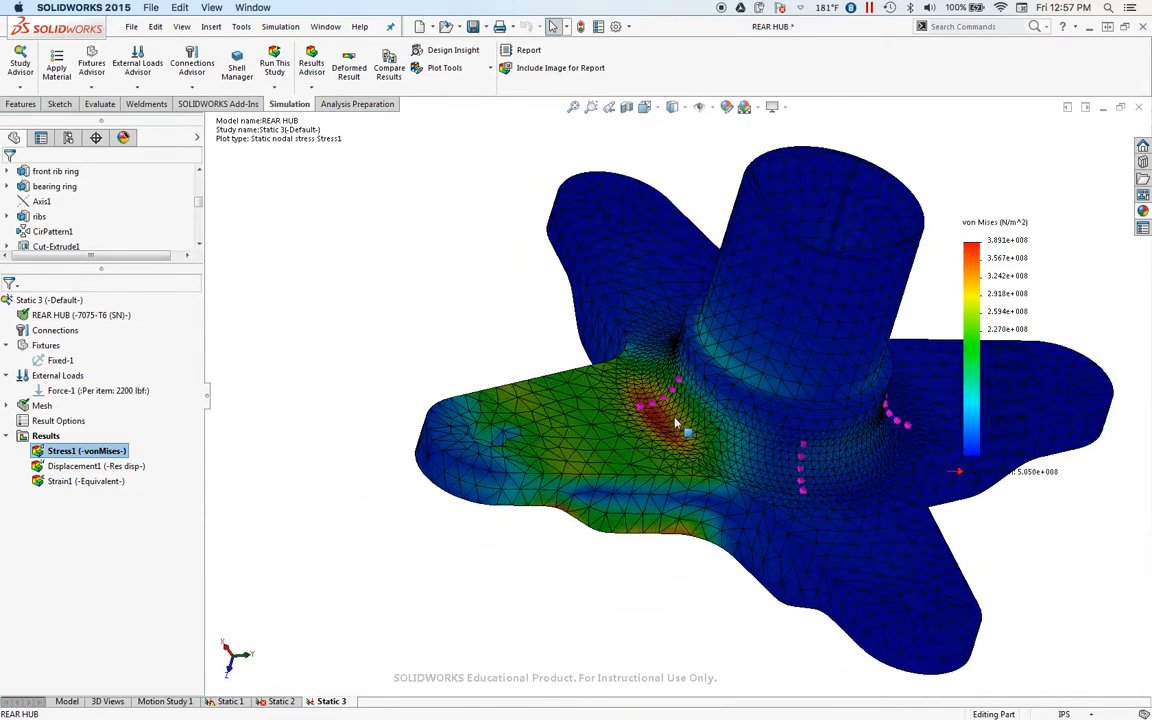
pyautogui.scroll(2, 660, 421)
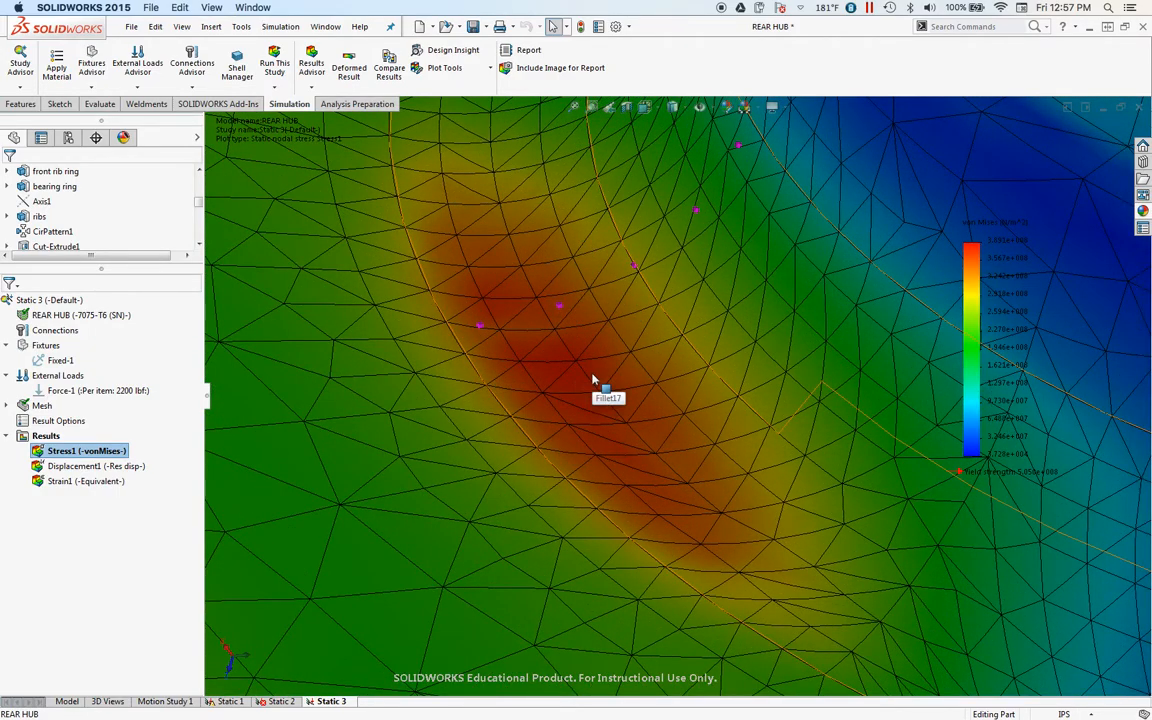
pyautogui.scroll(-5, 593, 379)
pyautogui.scroll(-6, 657, 395)
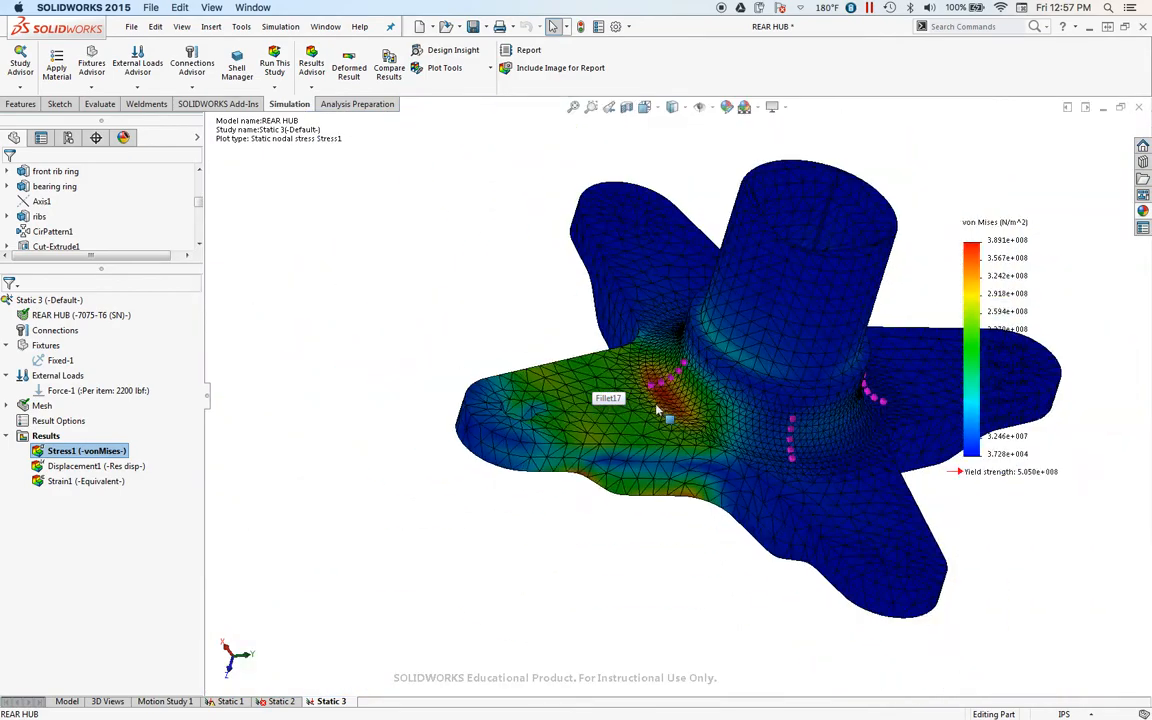
pyautogui.moveTo(840, 420); pyautogui.dragTo(878, 534, button='middle')
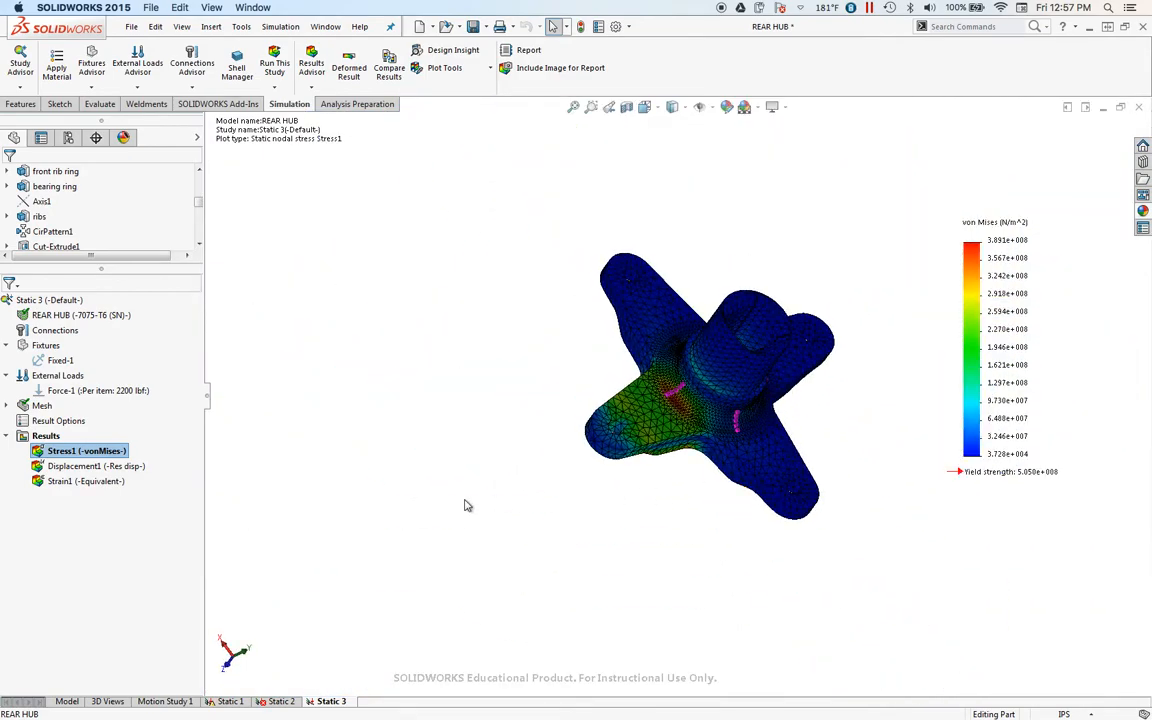
# Turn on the maximum annotation for the von Mises plot to locate the peak stress on the loaded arm, and close the settings without applying them.
pyautogui.rightClick(80, 451)
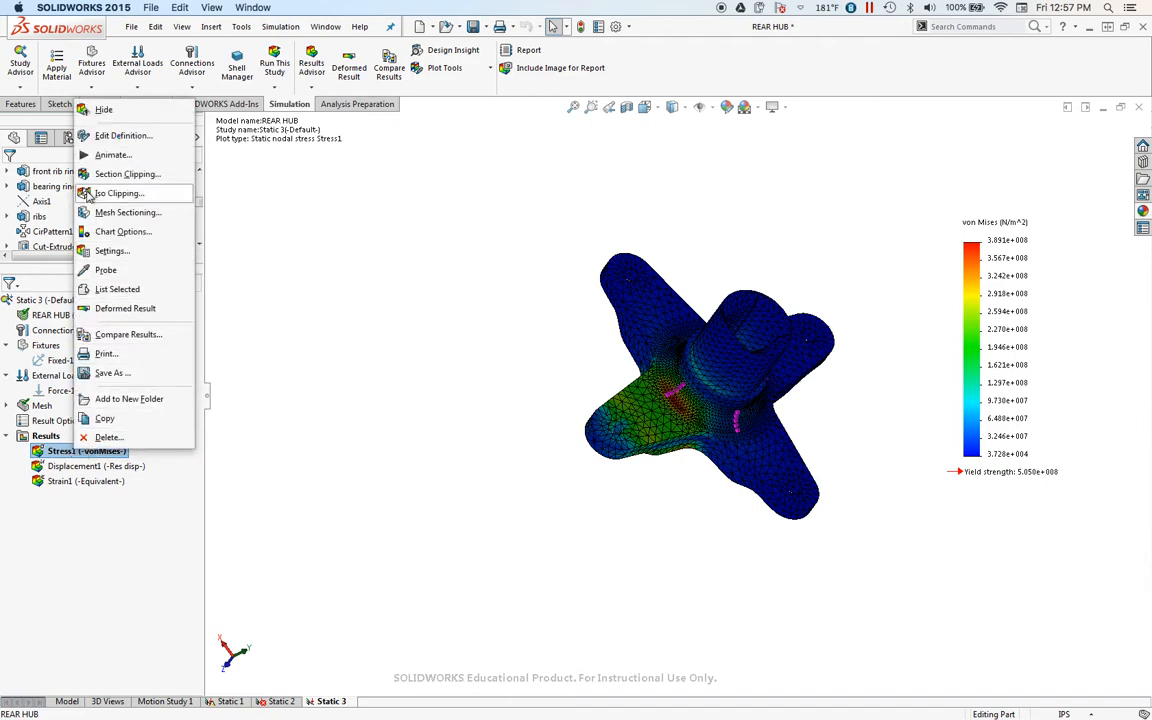
pyautogui.click(111, 140)
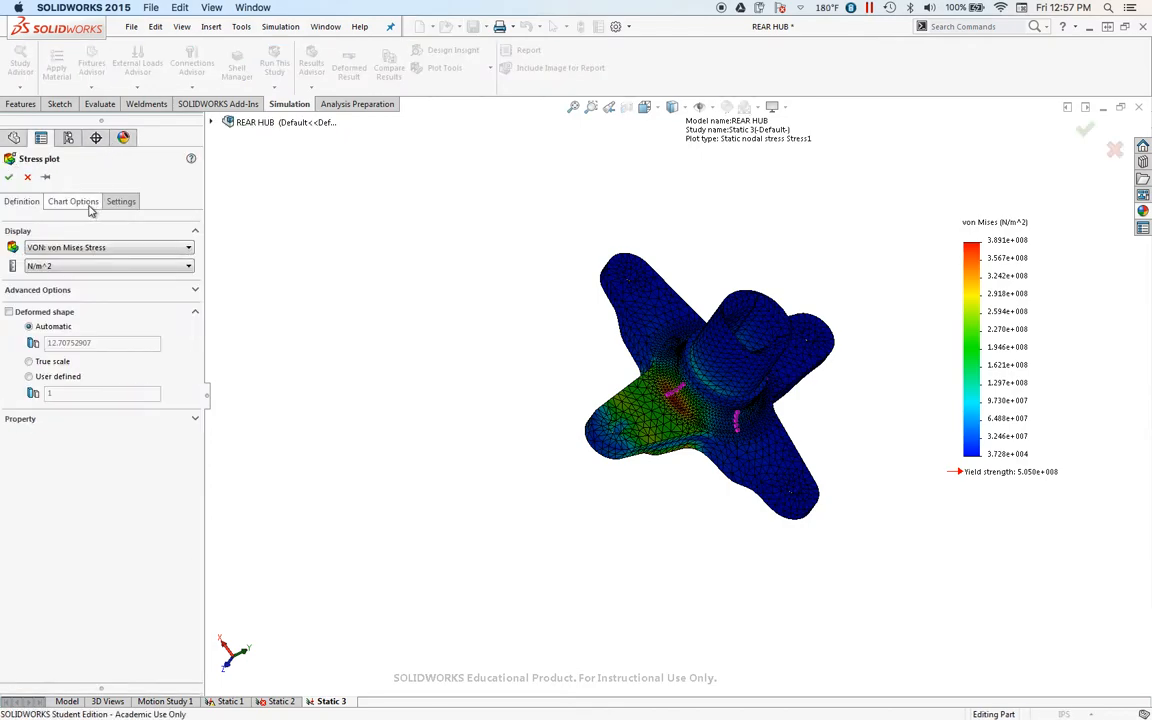
pyautogui.click(68, 202)
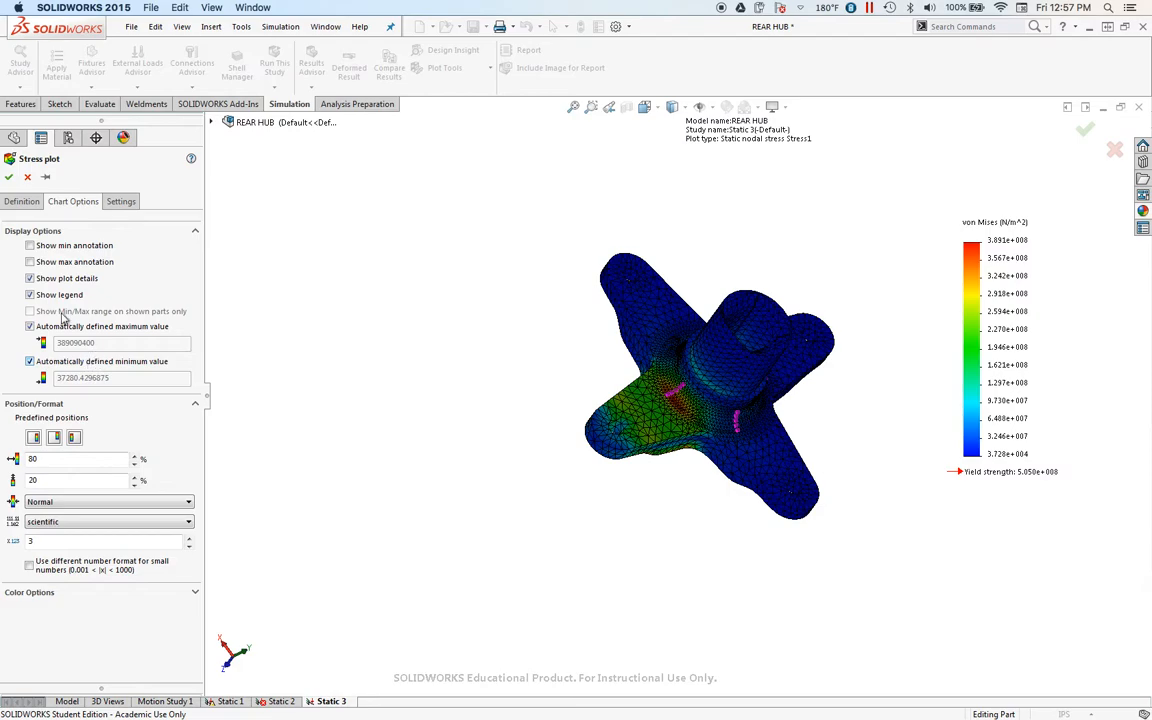
pyautogui.click(30, 262)
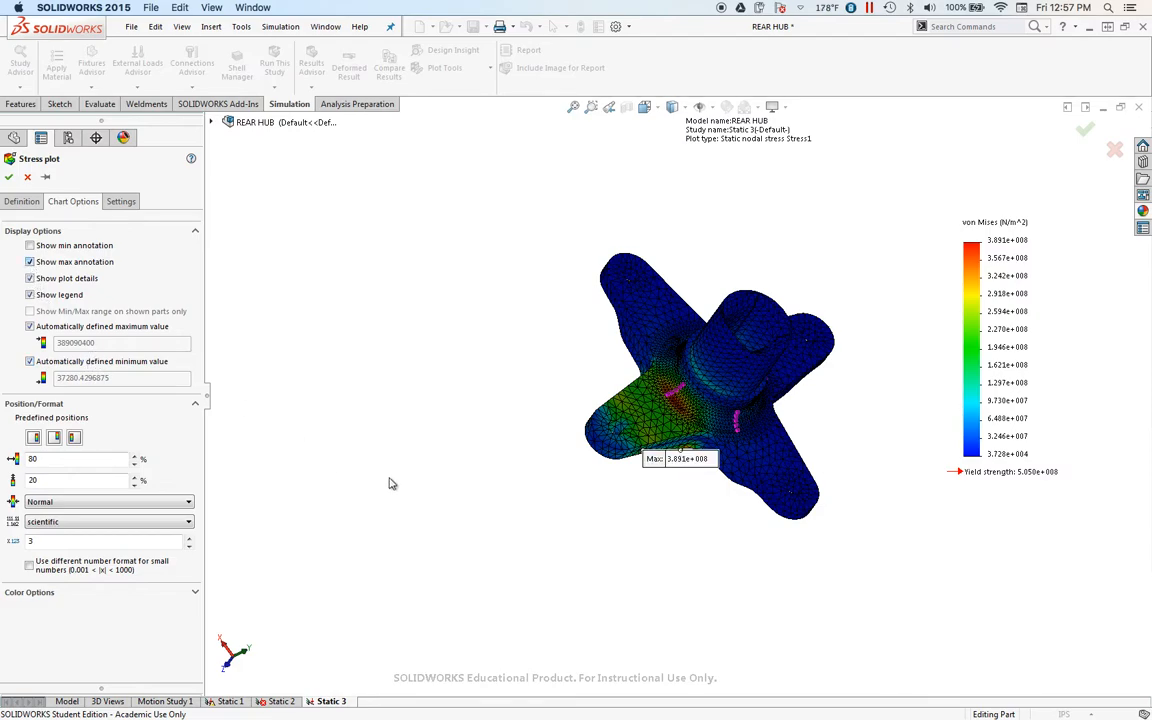
pyautogui.moveTo(695, 477)
pyautogui.mouseDown(button='middle')
pyautogui.moveTo(712, 540)
pyautogui.moveTo(594, 507)
pyautogui.moveTo(745, 401)
pyautogui.mouseUp(button='middle')
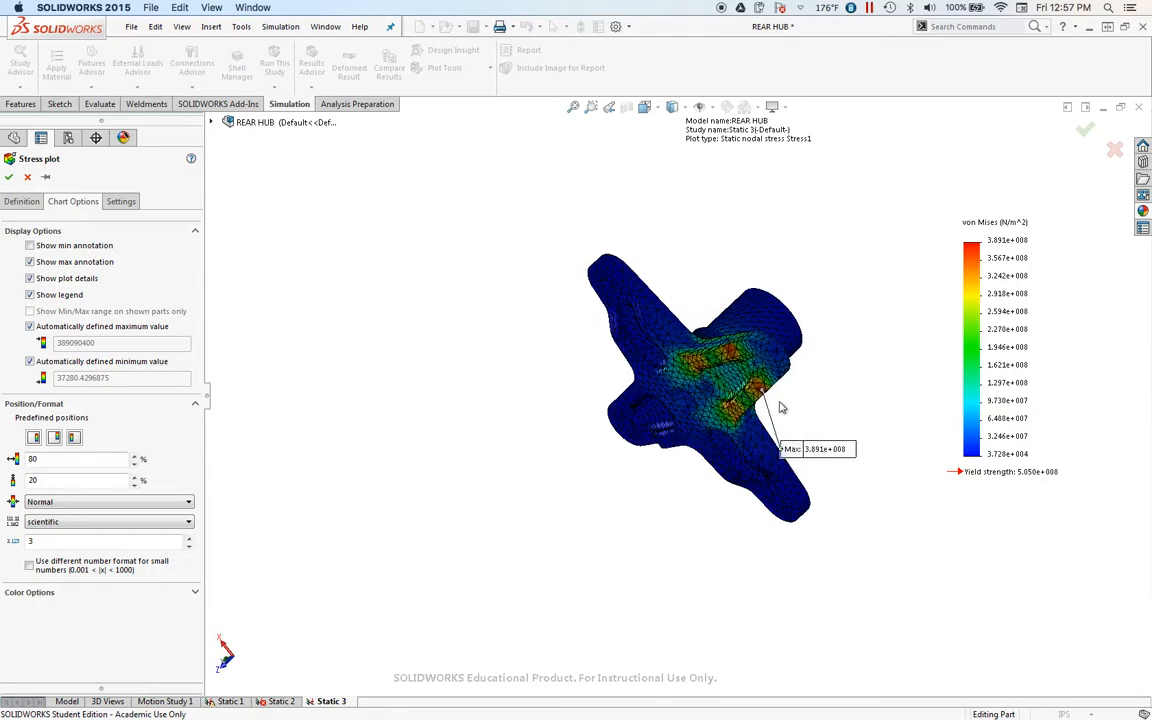
pyautogui.scroll(3, 760, 415)
pyautogui.scroll(-8, 725, 405)
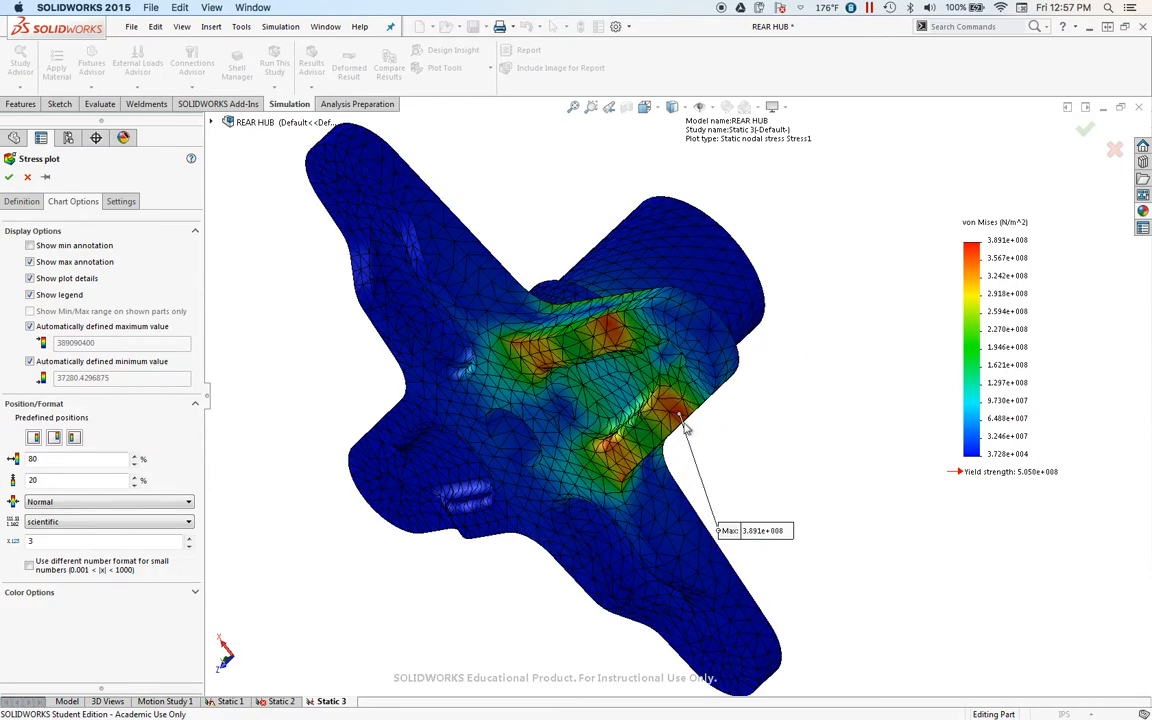
pyautogui.scroll(-5, 686, 420)
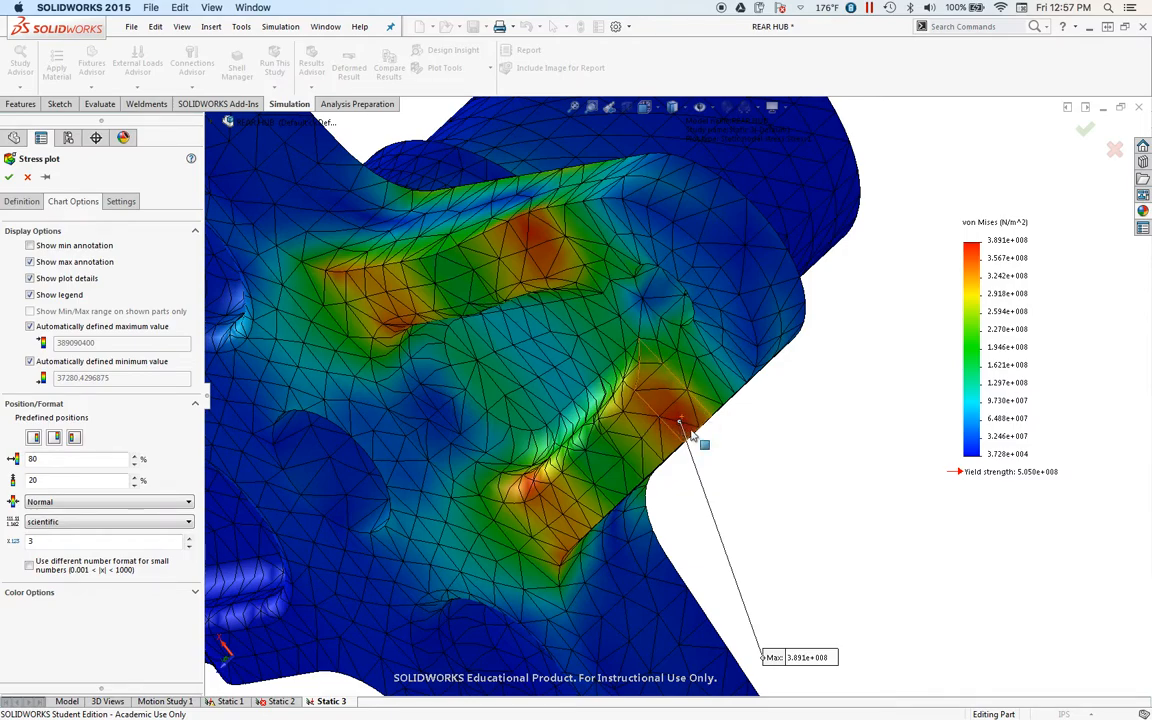
pyautogui.click(27, 177)
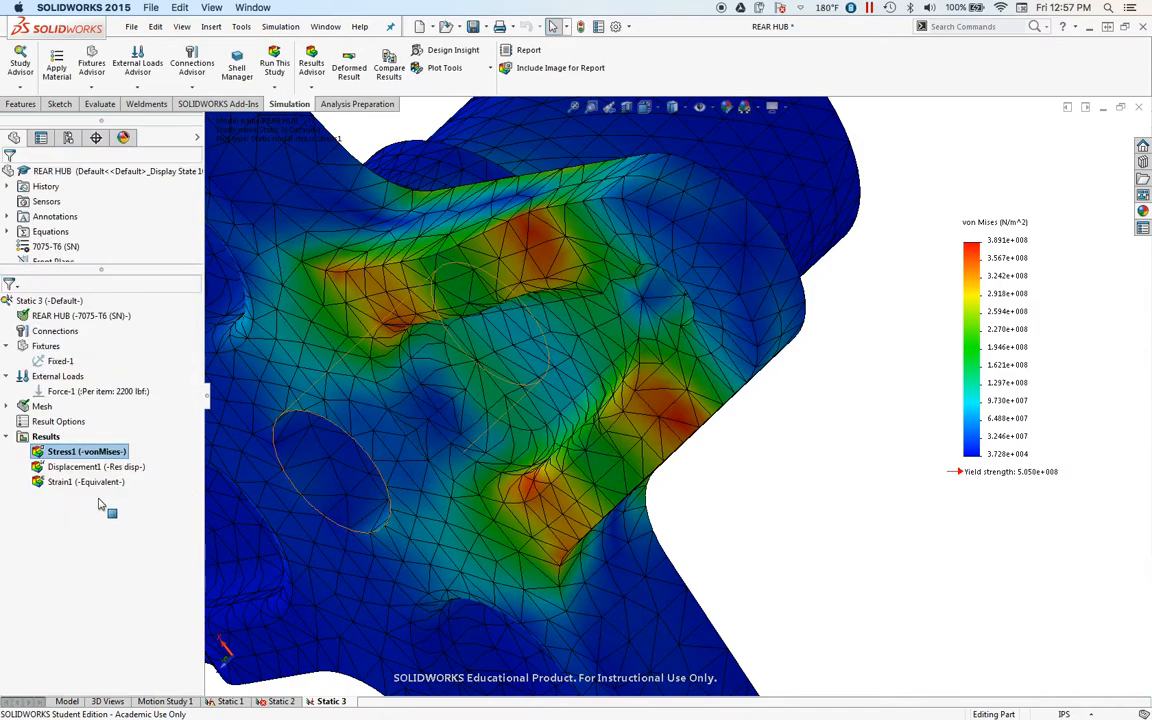
# Apply a mesh control with a finer density and a ratio of 1.3 to the four fillet faces at the loaded arm's high-stress spots.
pyautogui.rightClick(42, 408)
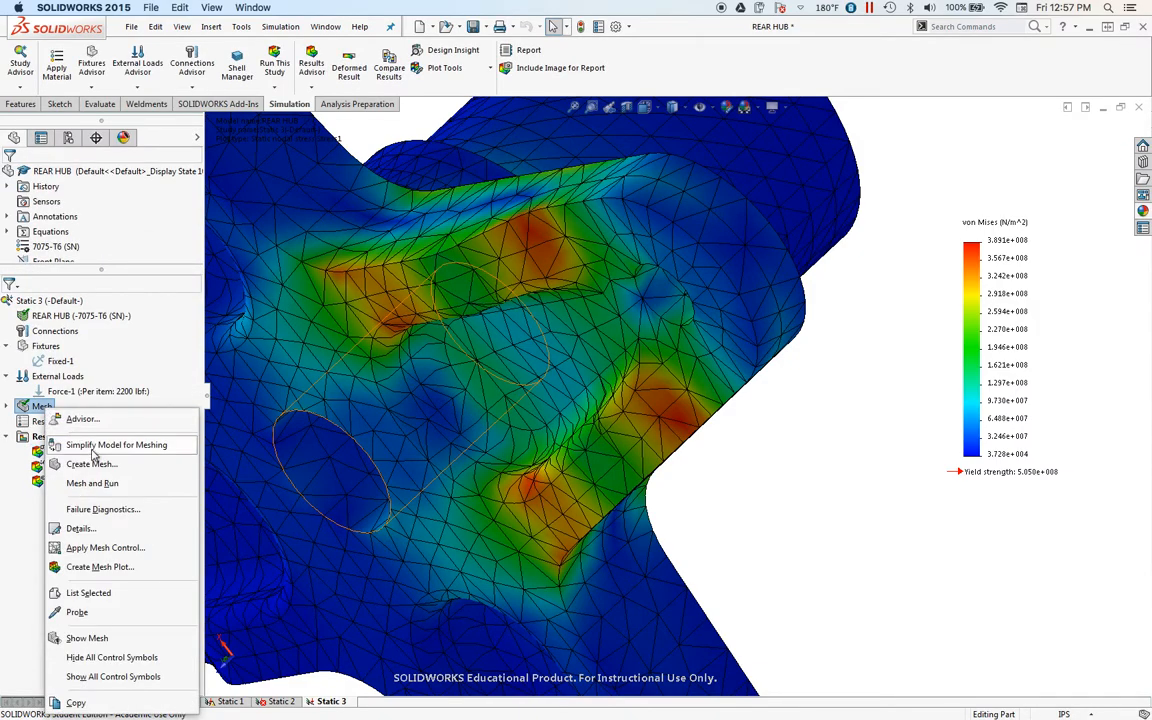
pyautogui.click(90, 548)
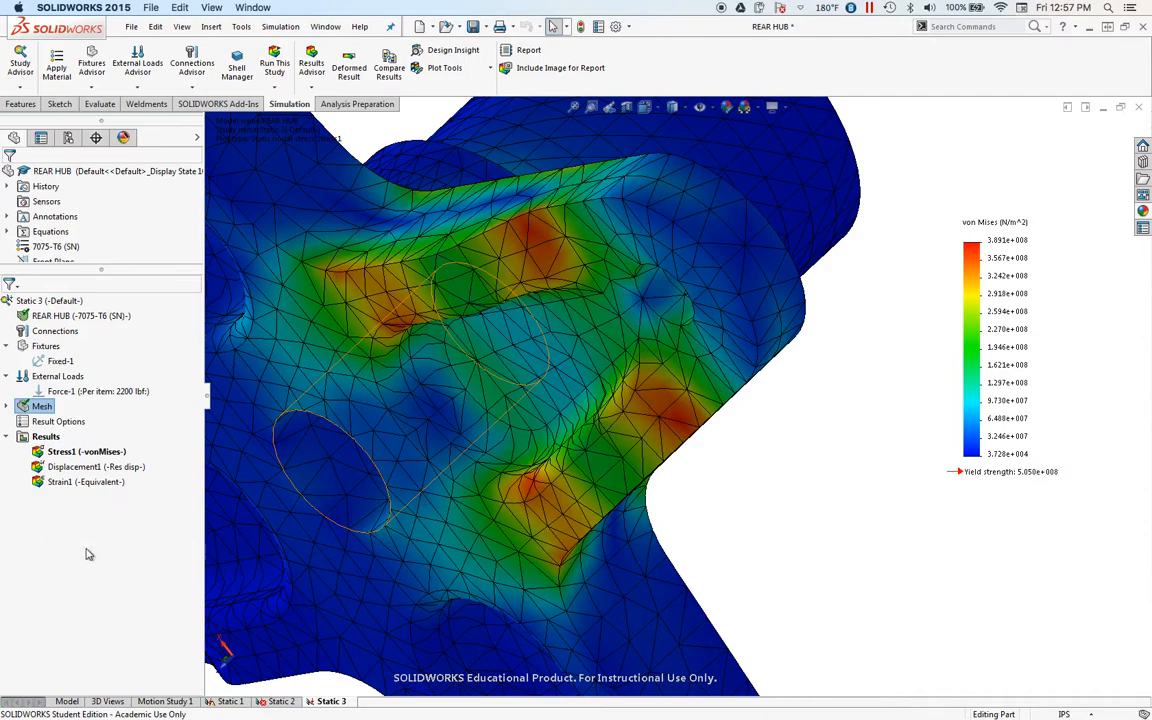
pyautogui.click(660, 425)
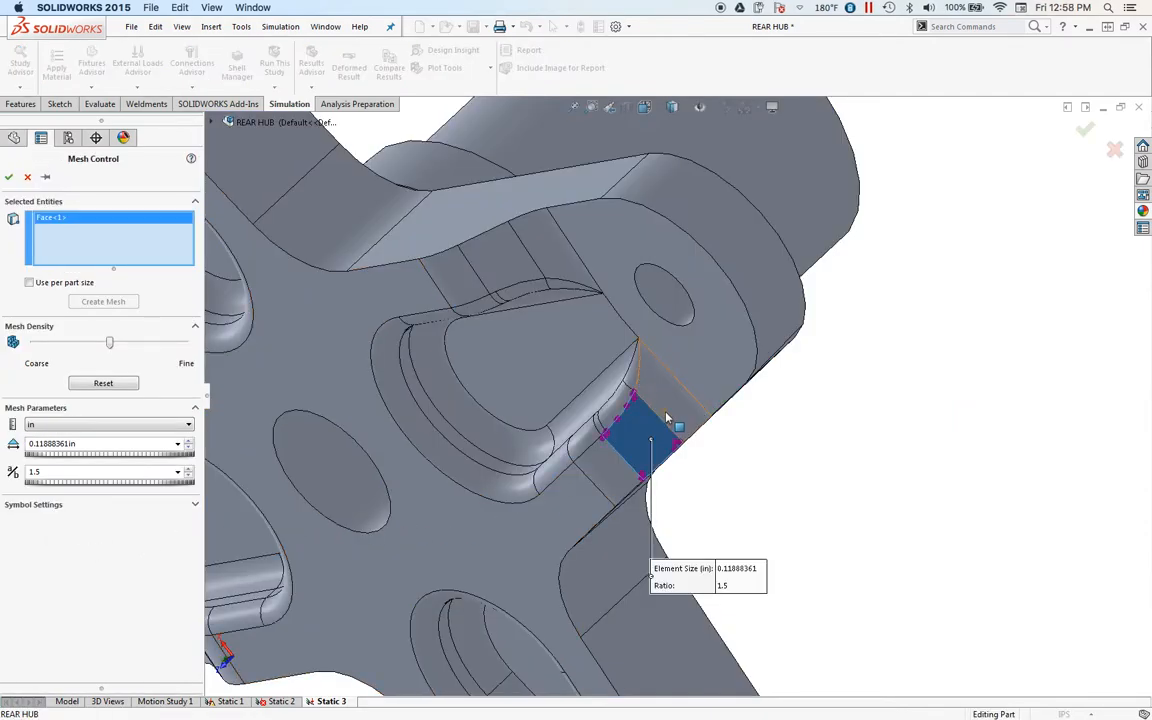
pyautogui.click(672, 418)
pyautogui.click(538, 259)
pyautogui.click(543, 257)
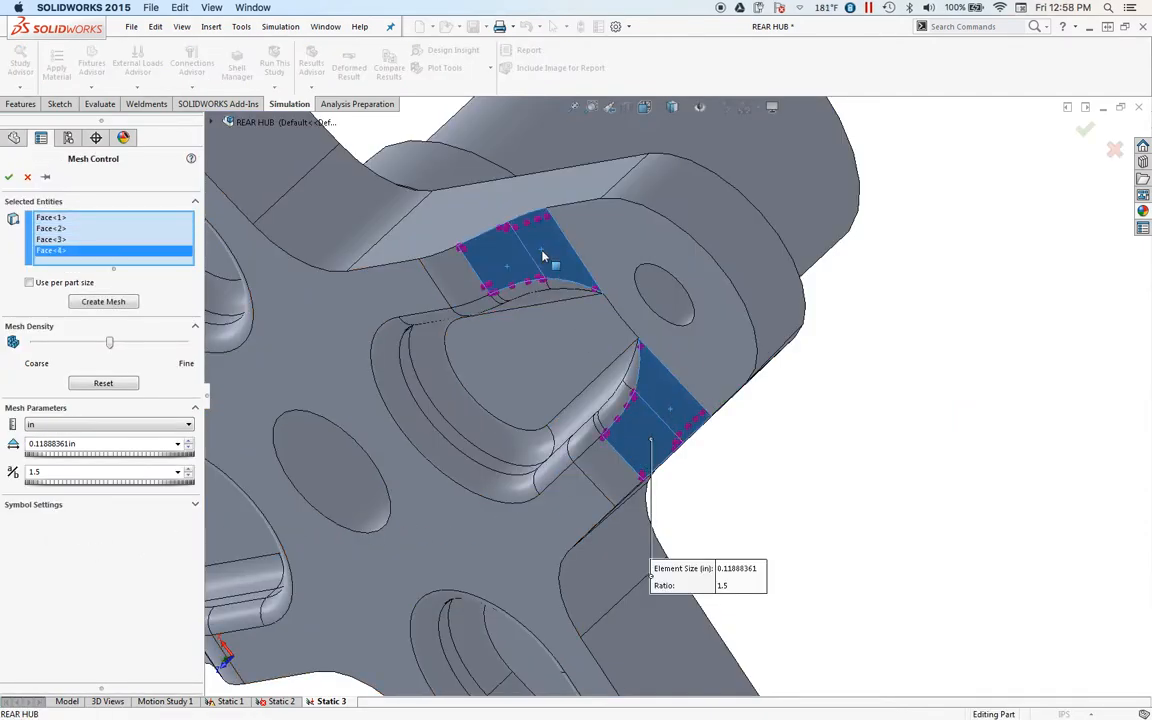
pyautogui.click(81, 484)
pyautogui.moveTo(115, 347); pyautogui.dragTo(161, 347)
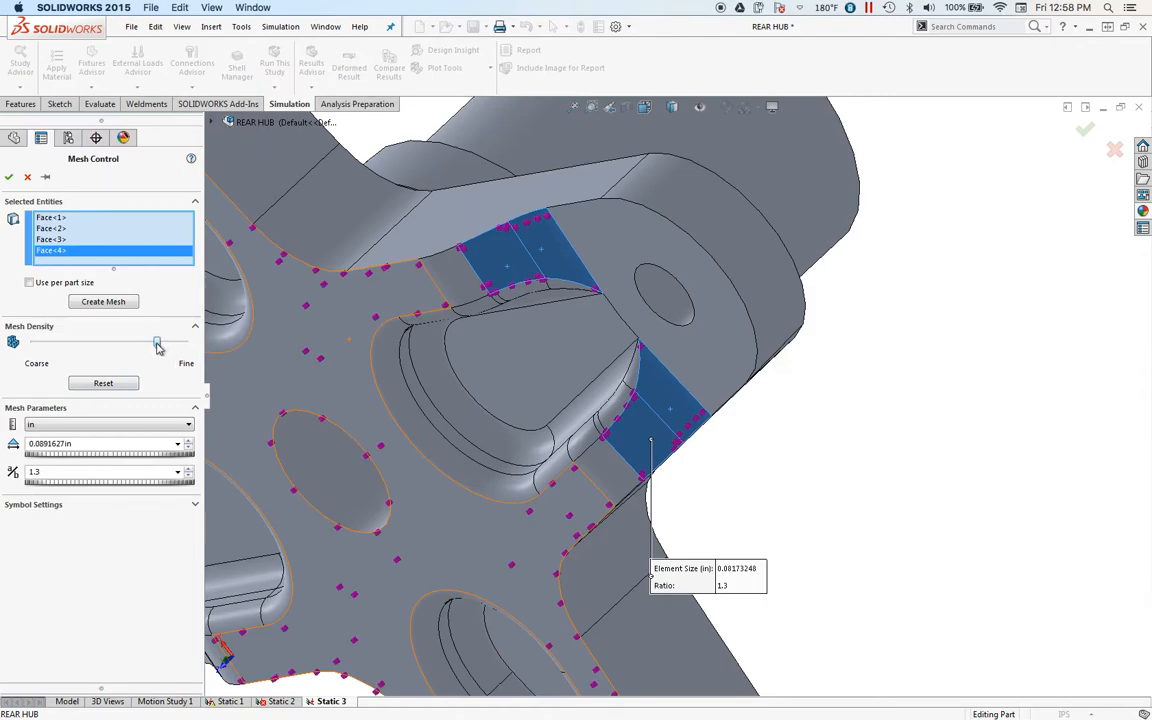
pyautogui.click(9, 176)
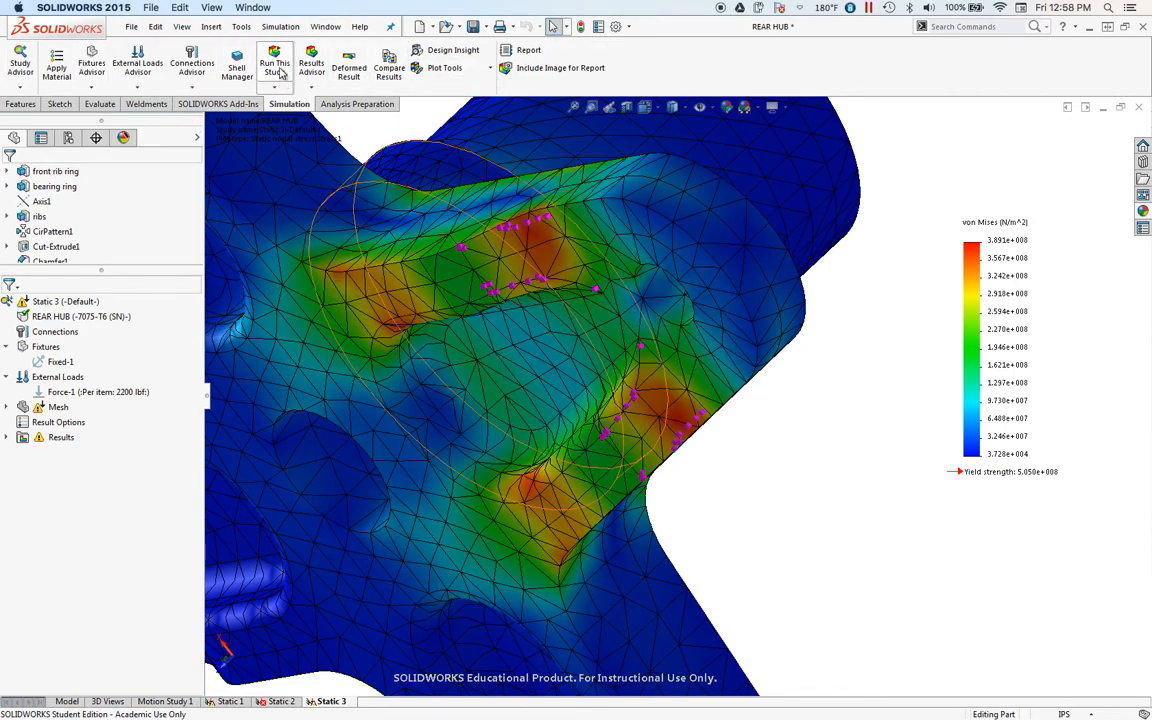
# Rerun the Static 3 study with the new mesh control and examine the elements at the loaded arm's high-stress fillet faces.
pyautogui.click(276, 68)
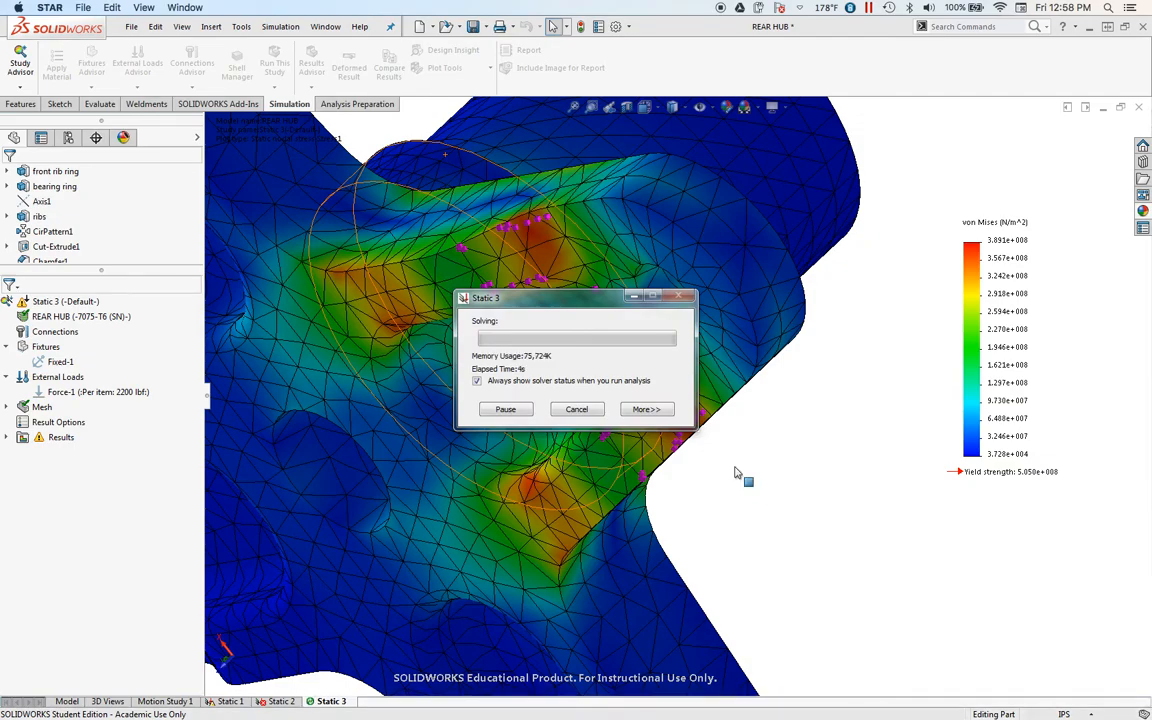
pyautogui.click(657, 409)
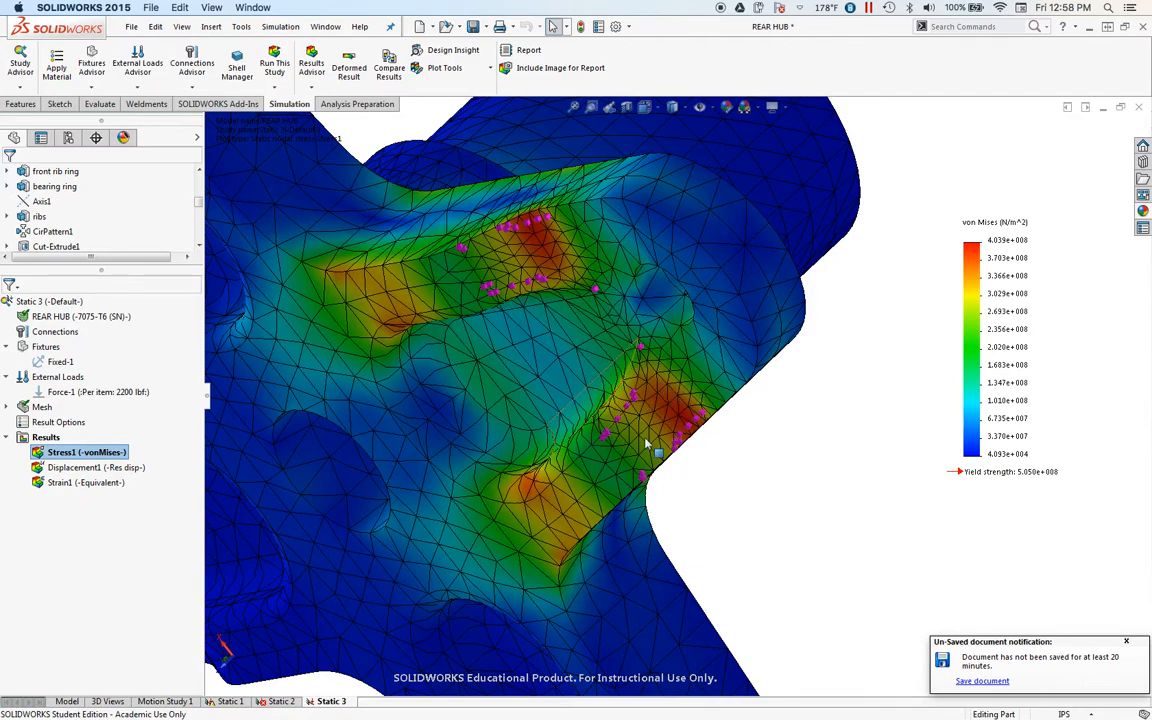
pyautogui.moveTo(740, 465); pyautogui.dragTo(672, 437, button='middle')
pyautogui.scroll(-8, 672, 437)
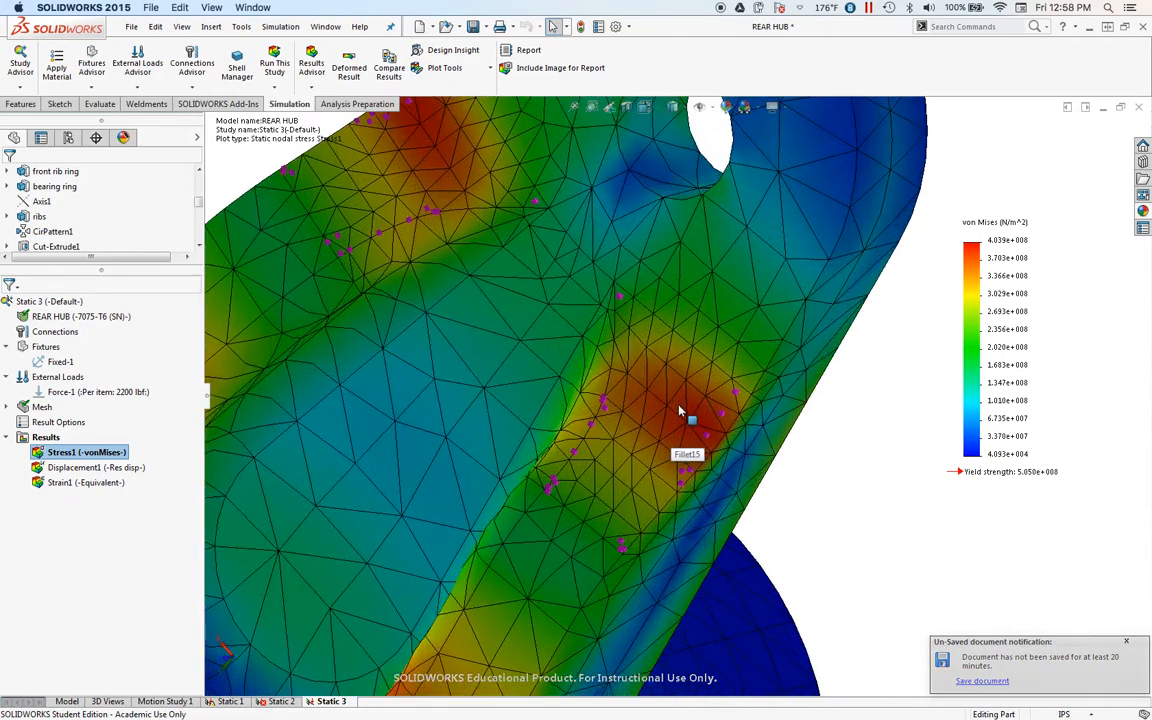
pyautogui.scroll(-4, 657, 463)
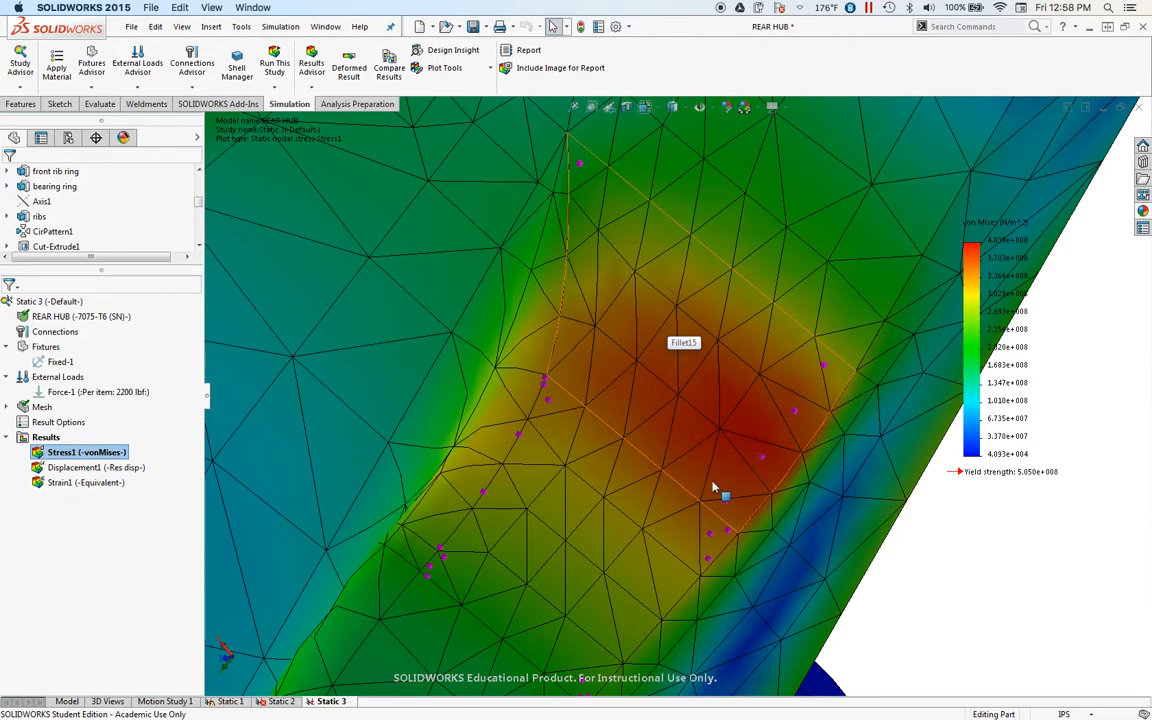
pyautogui.scroll(10, 745, 470)
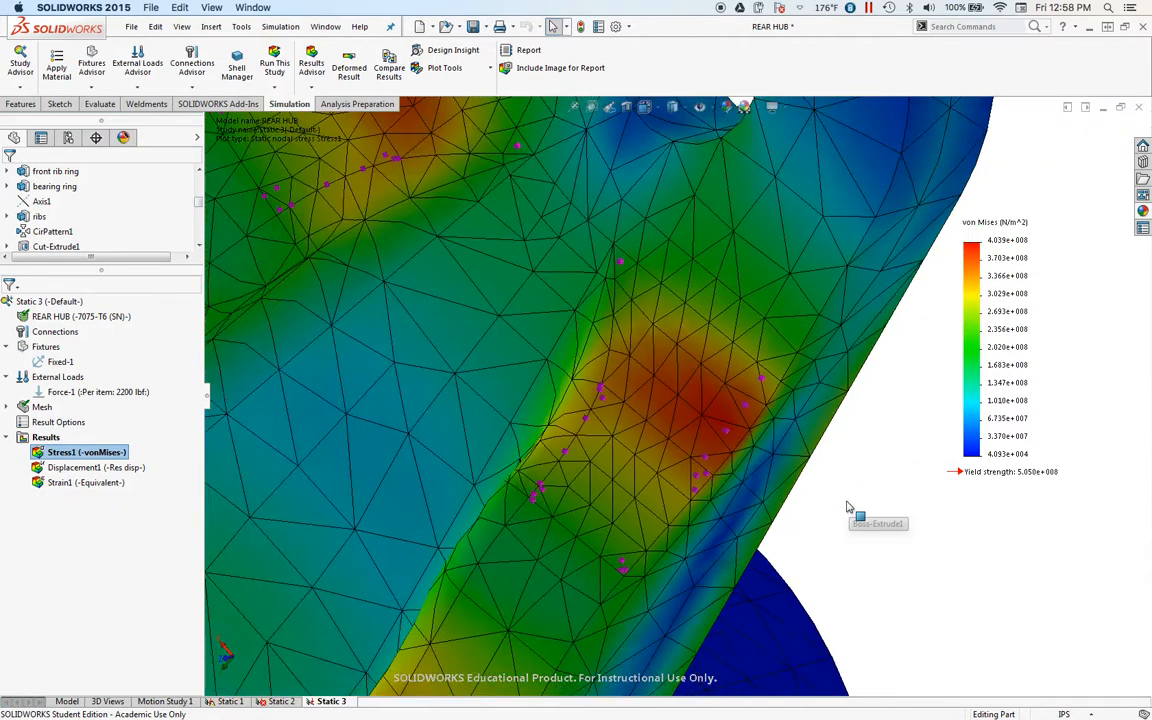
pyautogui.scroll(3, 852, 400)
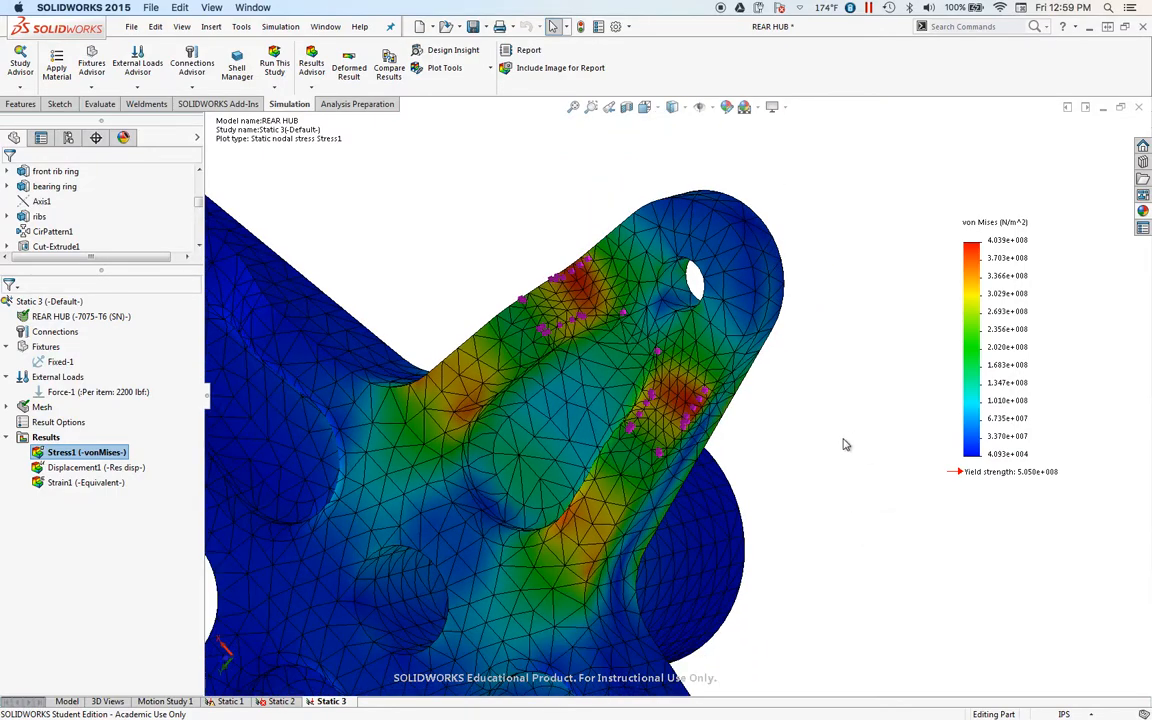
# Review the updated von Mises stress distribution across the whole hub, including the fillet between the loaded arm and the central boss.
pyautogui.scroll(6, 820, 490)
pyautogui.moveTo(825, 515); pyautogui.dragTo(576, 420, button='middle')
pyautogui.scroll(-5, 576, 420)
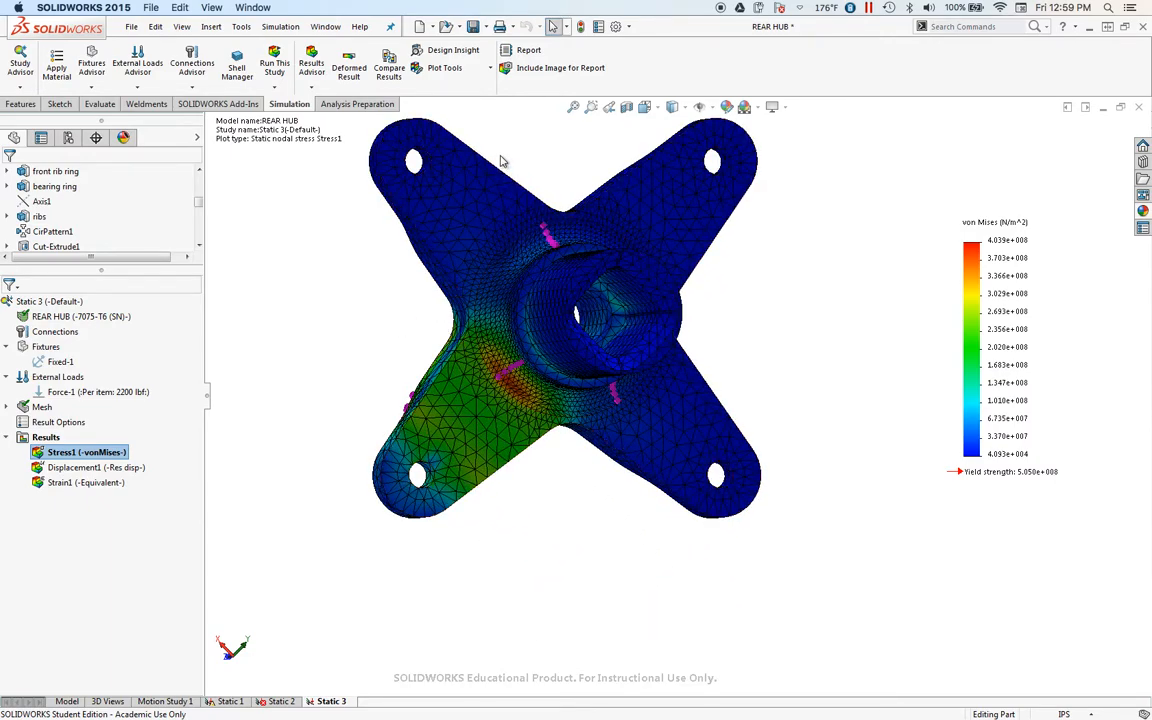
pyautogui.scroll(2, 620, 260)
pyautogui.moveTo(620, 260); pyautogui.dragTo(617, 320, button='middle')
pyautogui.scroll(-3, 617, 320)
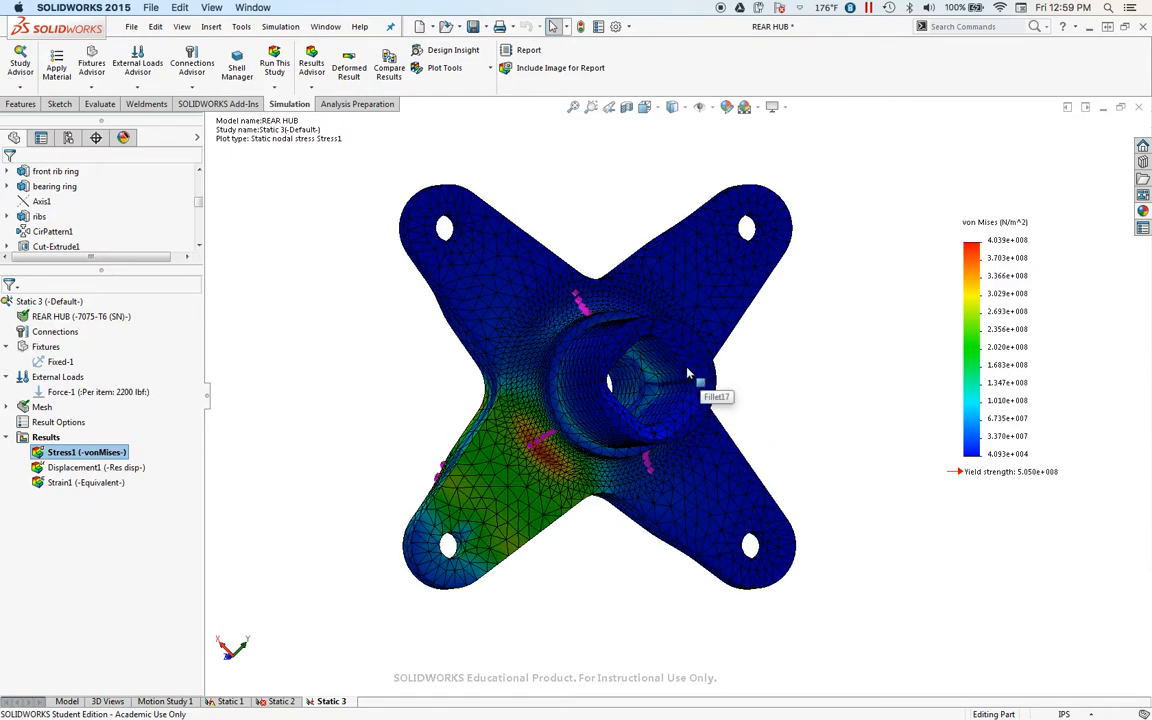
pyautogui.moveTo(773, 406); pyautogui.dragTo(574, 577, button='middle')
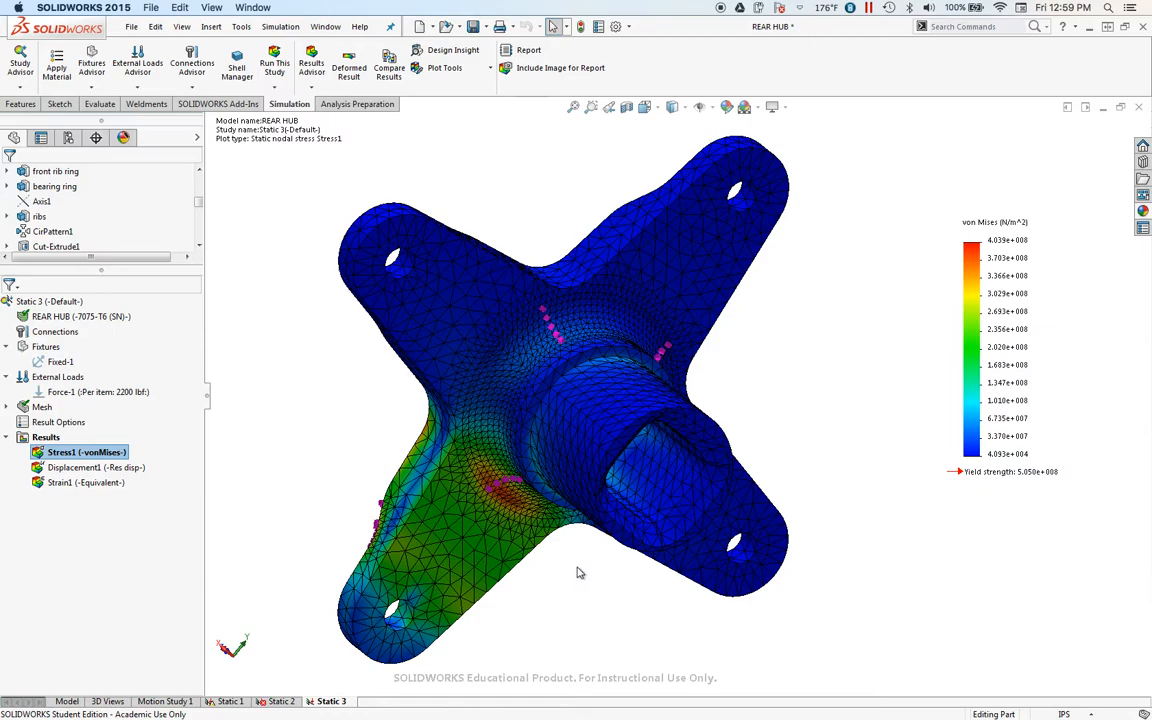